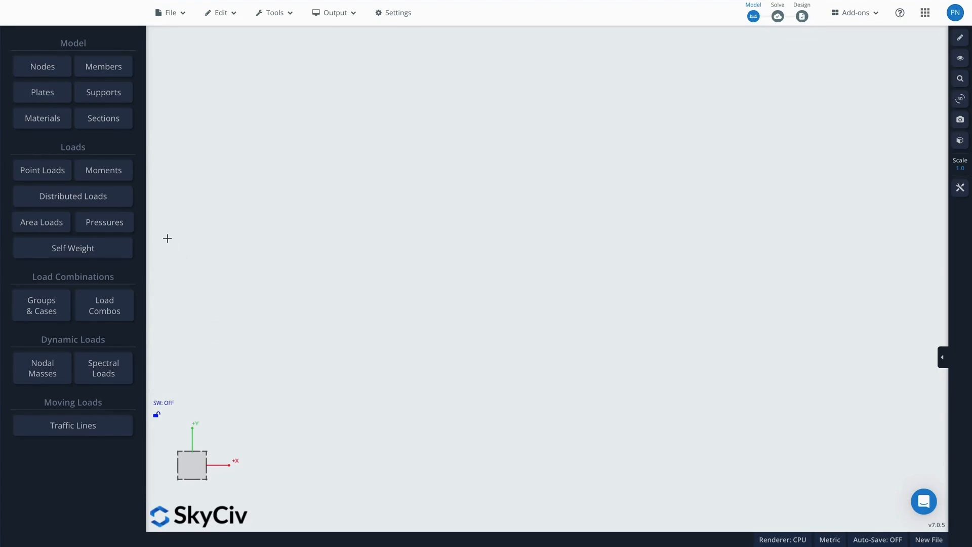
Create two nodes, one at the origin and one at X 0, Y 3, Z 0 m.
{"action": "left_click", "coordinate": [36, 69]}
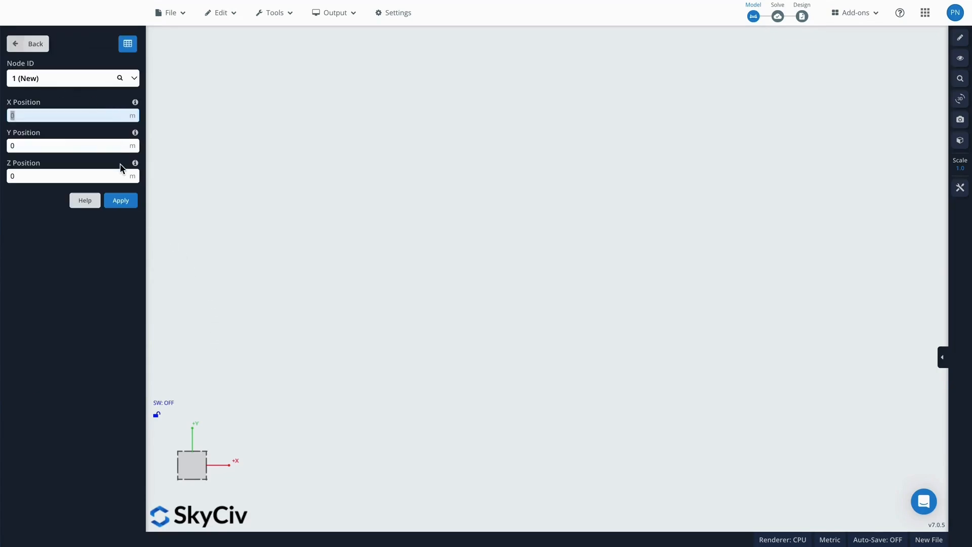
{"action": "left_click", "coordinate": [132, 204]}
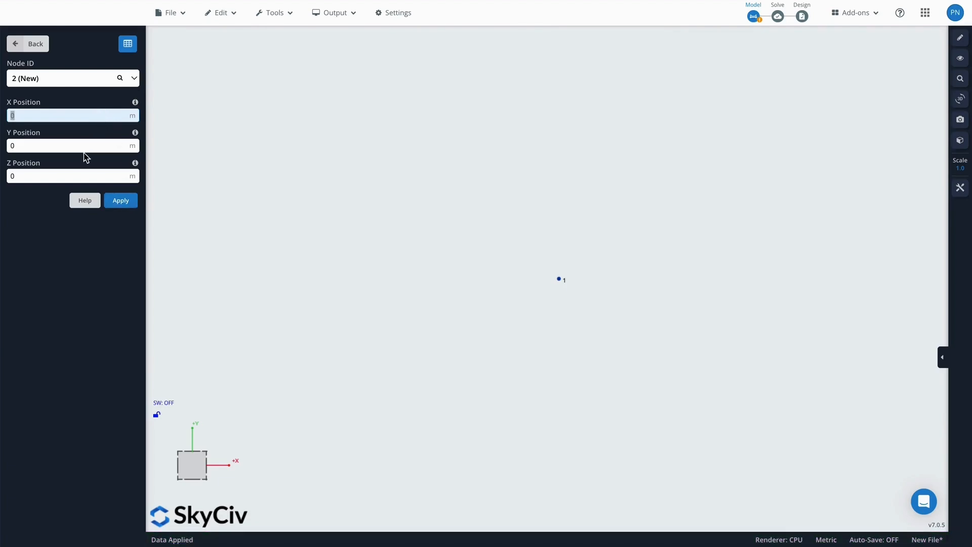
{"action": "left_click", "coordinate": [84, 147]}
{"action": "type", "text": "5"}
{"action": "left_click", "coordinate": [124, 202]}
Draw a member from node 1 up to node 2 with the pen tool.
{"action": "left_click", "coordinate": [960, 37]}
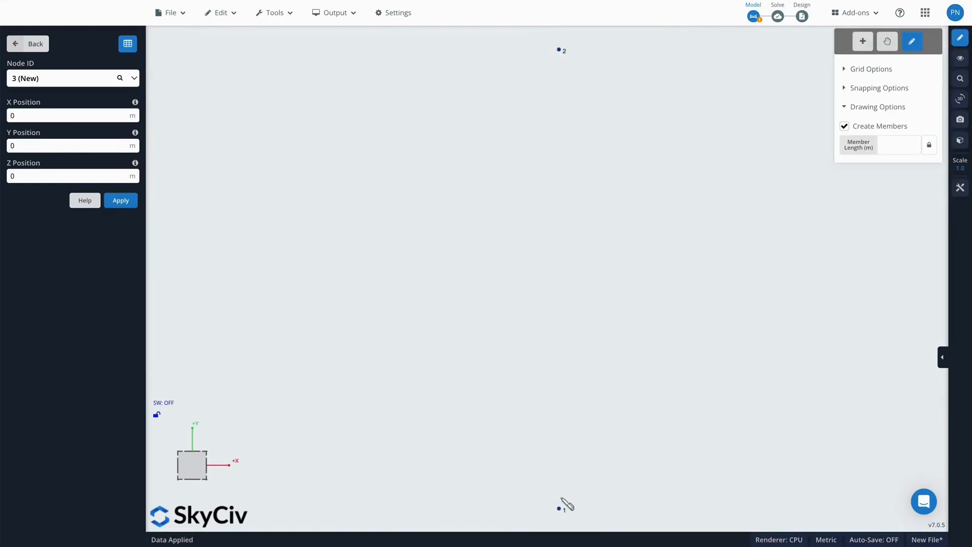
{"action": "left_click", "coordinate": [559, 508]}
{"action": "left_click", "coordinate": [559, 51]}
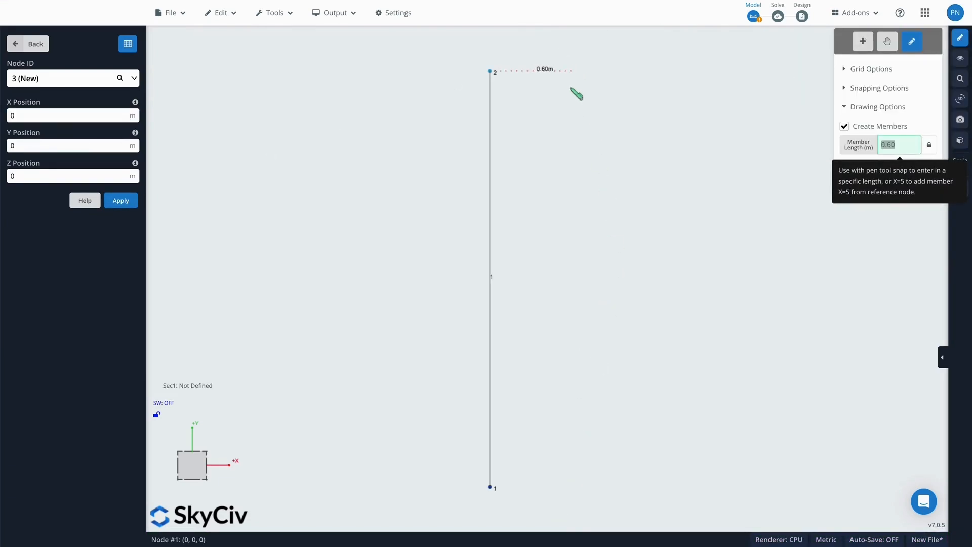
Build section 1 from the rectangular shape template, with height and width both set to 50 mm.
{"action": "left_click", "coordinate": [202, 387]}
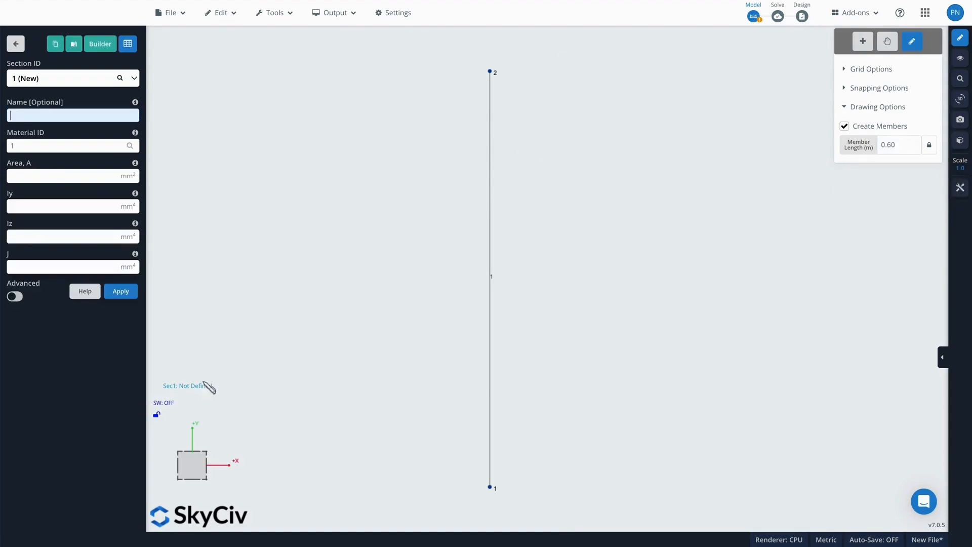
{"action": "left_click", "coordinate": [102, 41]}
{"action": "left_click", "coordinate": [101, 69]}
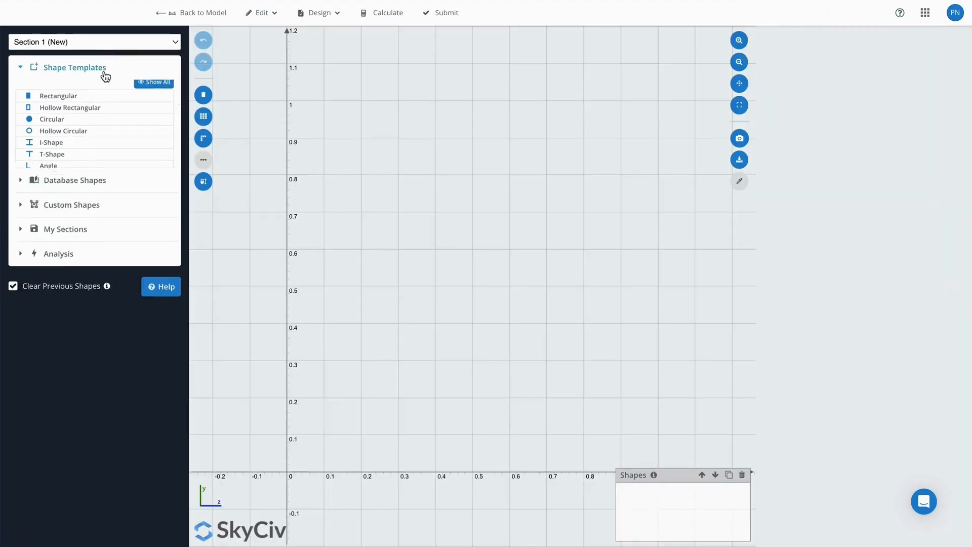
{"action": "left_click", "coordinate": [98, 98]}
{"action": "left_click", "coordinate": [607, 273]}
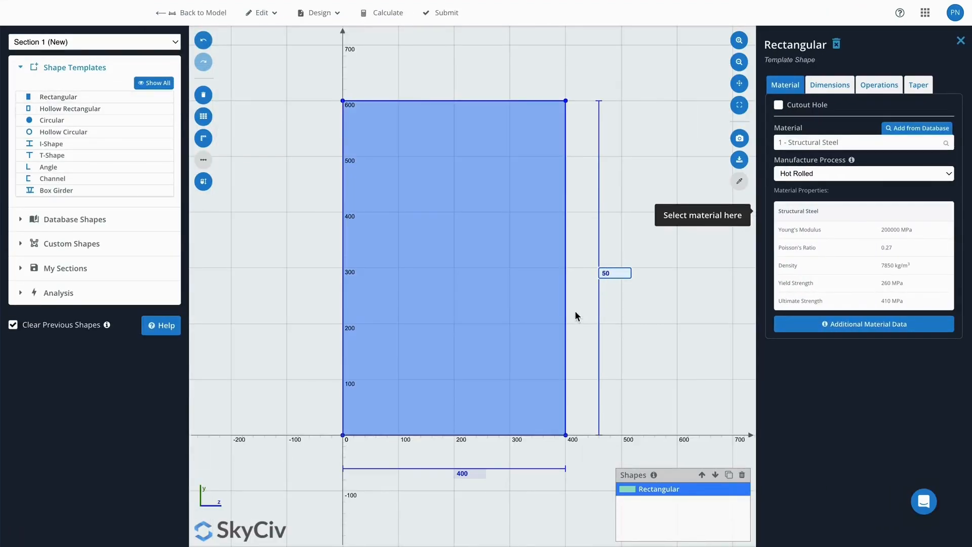
{"action": "type", "text": "50"}
{"action": "key", "text": "Return"}
{"action": "left_click", "coordinate": [461, 328]}
{"action": "type", "text": "5"}
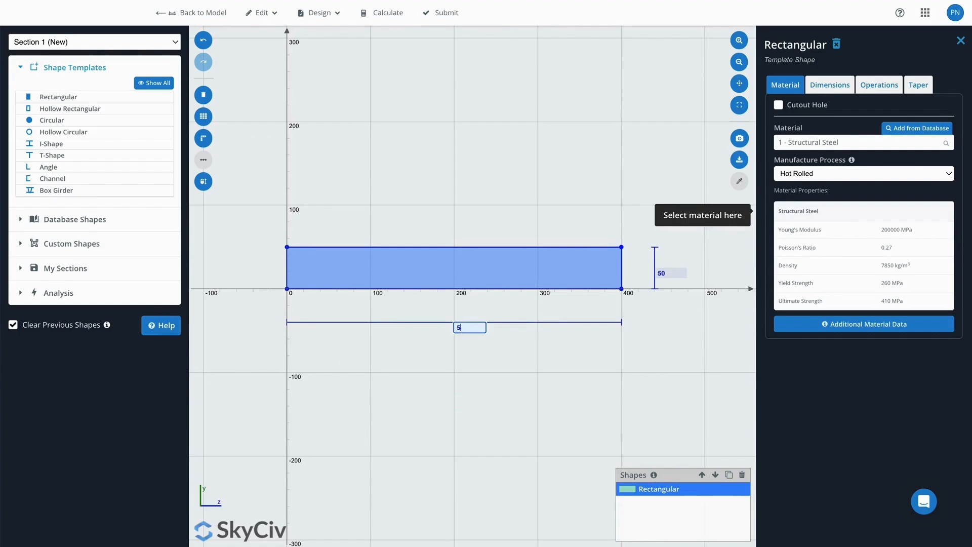
{"action": "type", "text": "0"}
{"action": "key", "text": "Return"}
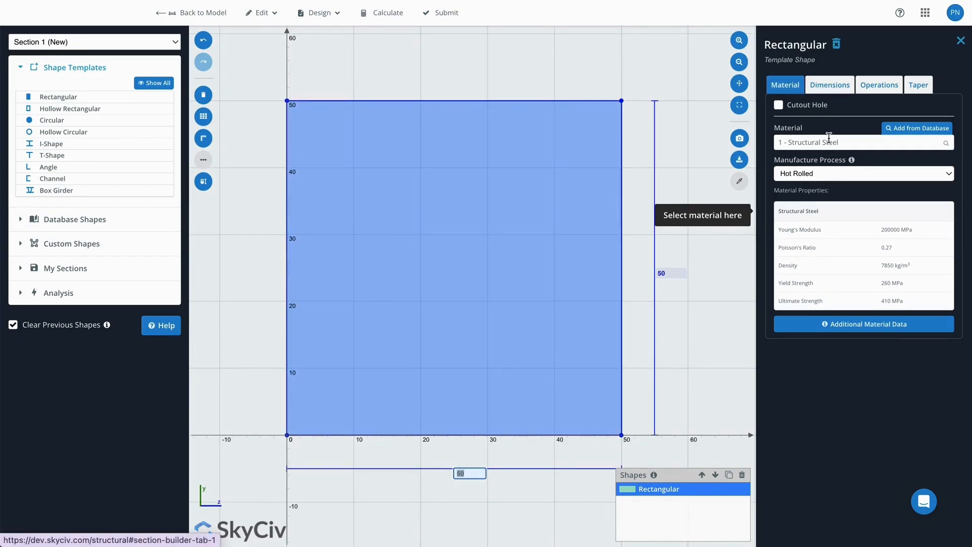
Set the rectangle's manufacture process to Cold Formed, submit the section and return to the model.
{"action": "left_click", "coordinate": [828, 177]}
{"action": "left_click", "coordinate": [829, 185]}
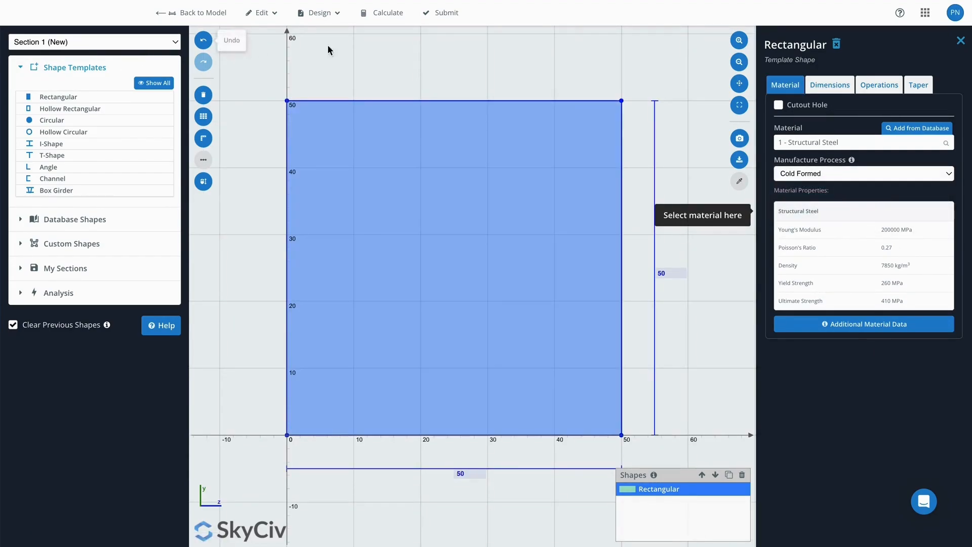
{"action": "left_click", "coordinate": [439, 13]}
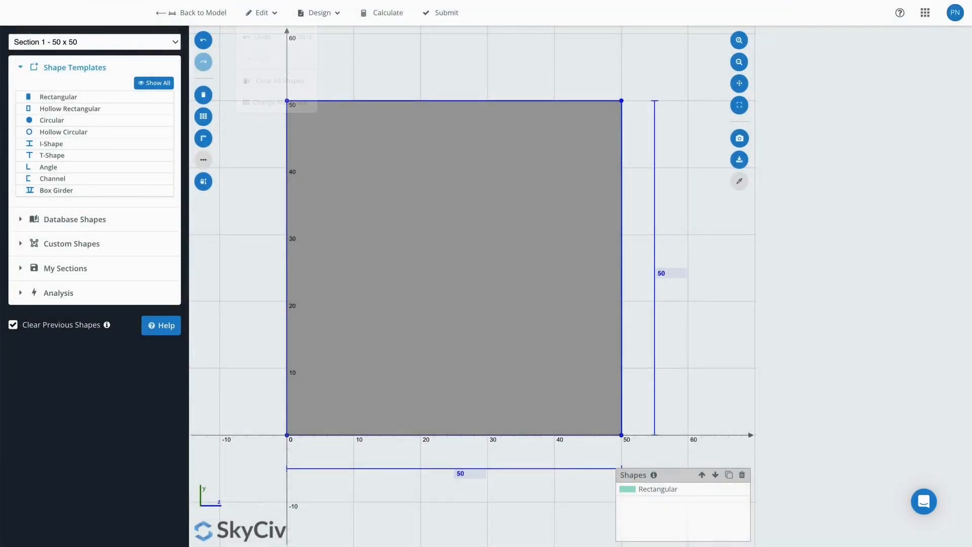
{"action": "left_click", "coordinate": [205, 20]}
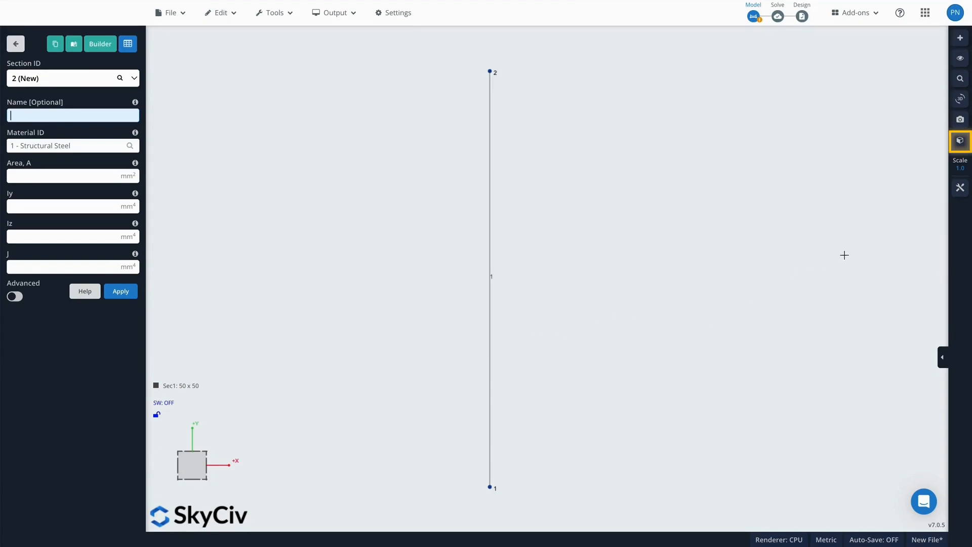
Inspect the column in the rendered 3D view from an angle, then return to the wireframe.
{"action": "left_click", "coordinate": [964, 145]}
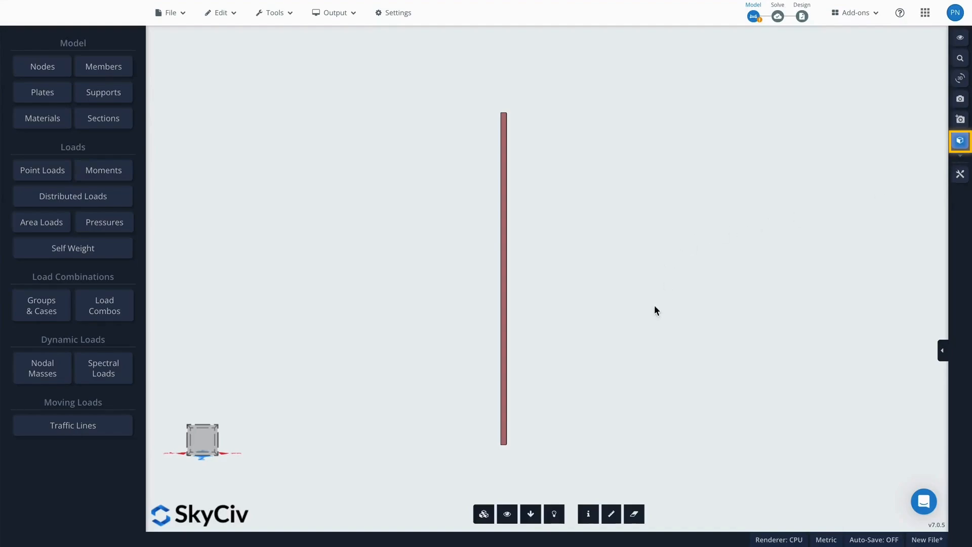
{"action": "left_click_drag", "start_coordinate": [680, 238], "coordinate": [672, 295]}
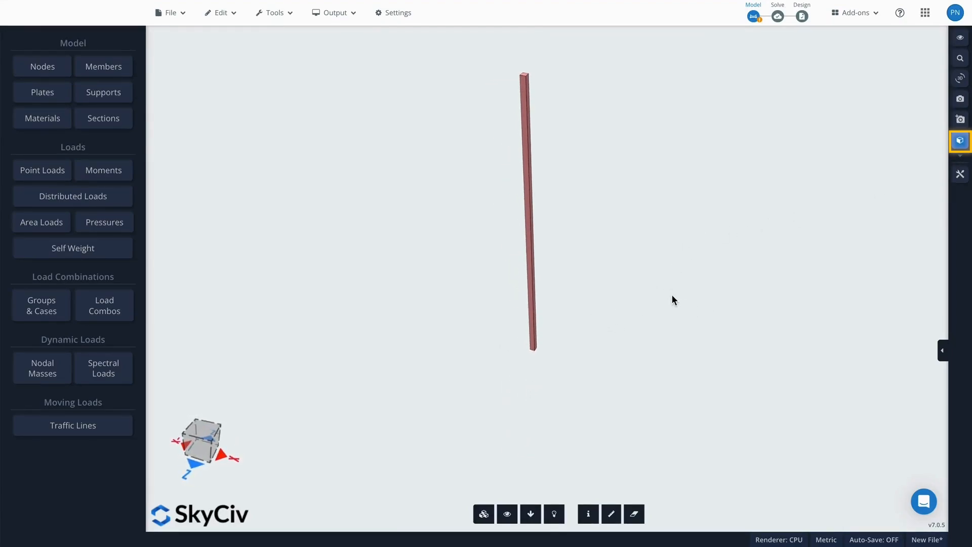
{"action": "left_click", "coordinate": [960, 144]}
Apply a point load with a Y magnitude of -10 kN to node 2.
{"action": "left_click", "coordinate": [48, 170]}
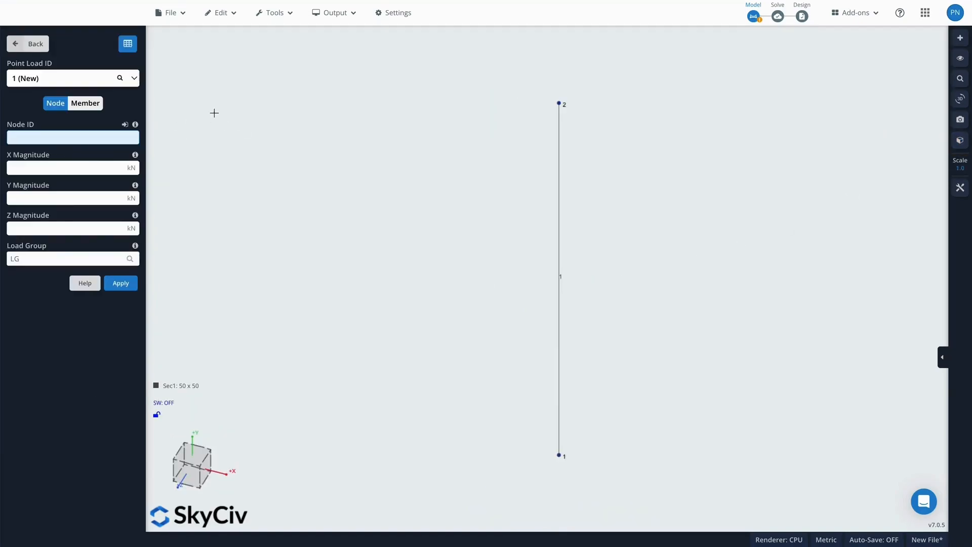
{"action": "left_click", "coordinate": [559, 103]}
{"action": "left_click", "coordinate": [70, 198]}
{"action": "type", "text": "-10"}
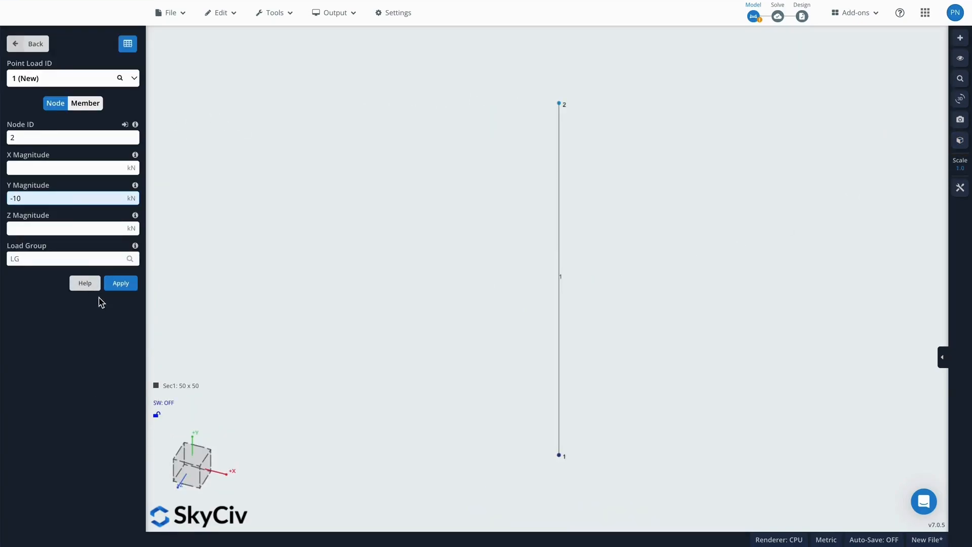
{"action": "left_click", "coordinate": [116, 285]}
{"action": "left_click", "coordinate": [45, 43]}
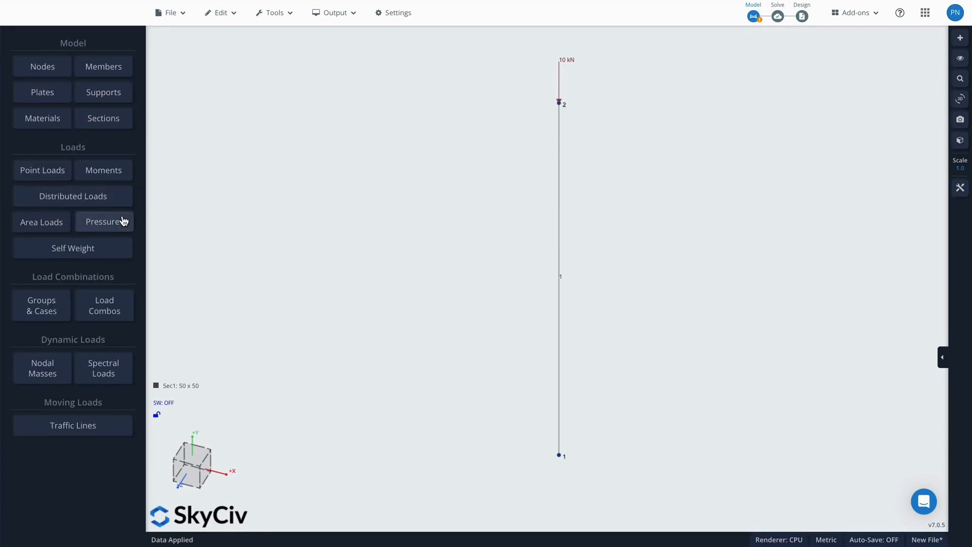
Add a fixed support with restraint code FFFFFF at node 1.
{"action": "left_click", "coordinate": [107, 92]}
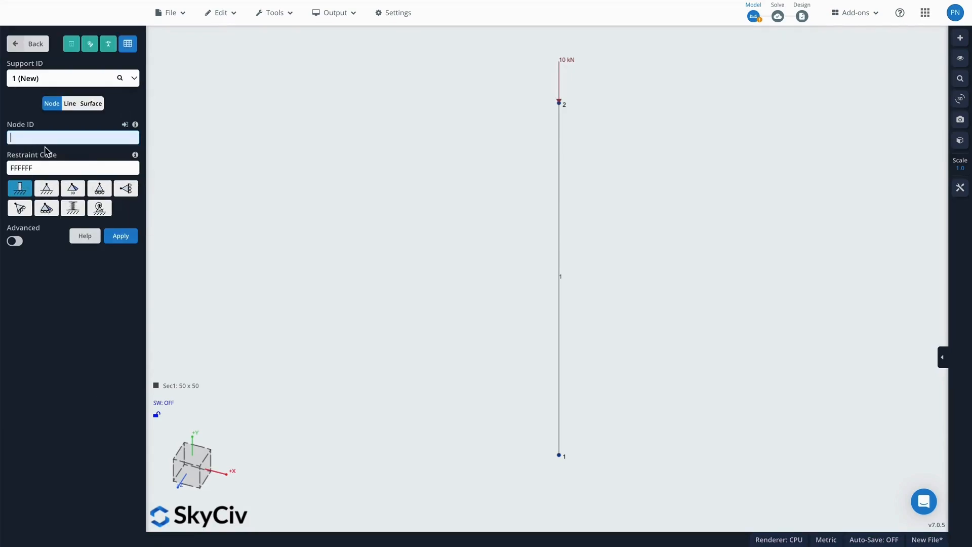
{"action": "type", "text": "1"}
{"action": "left_click", "coordinate": [120, 236]}
Solve the column with Linear Static + Buckling analysis and check its buckling results.
{"action": "mouse_move", "coordinate": [780, 19]}
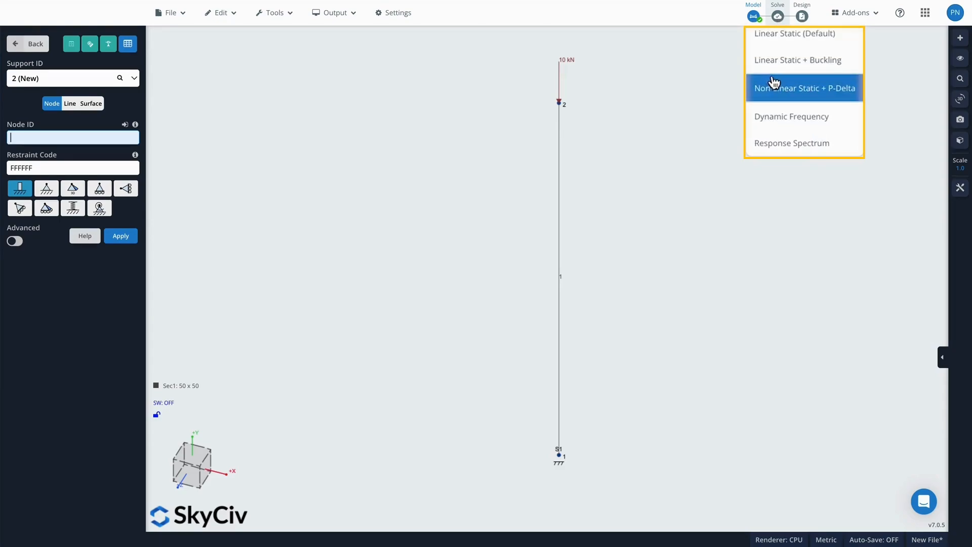
{"action": "left_click", "coordinate": [799, 71]}
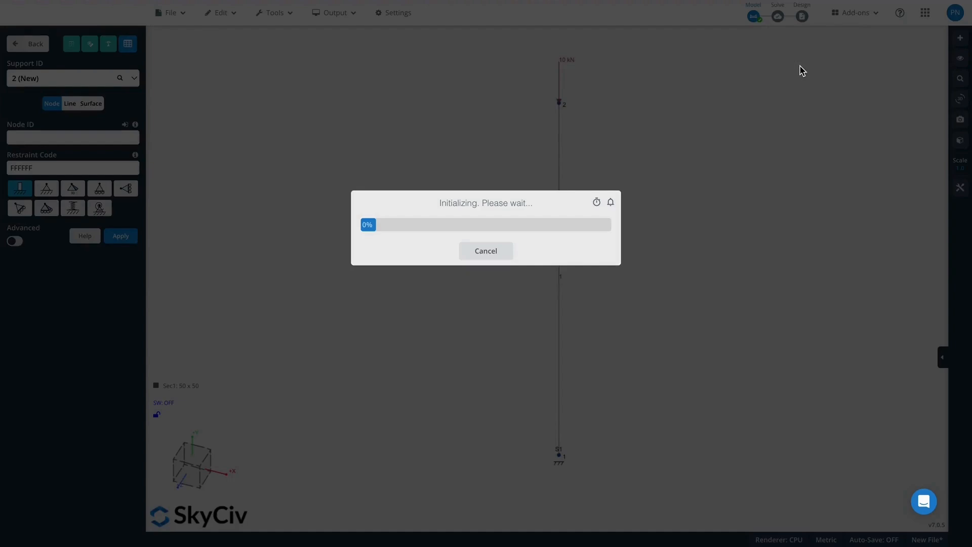
{"action": "left_click", "coordinate": [505, 267]}
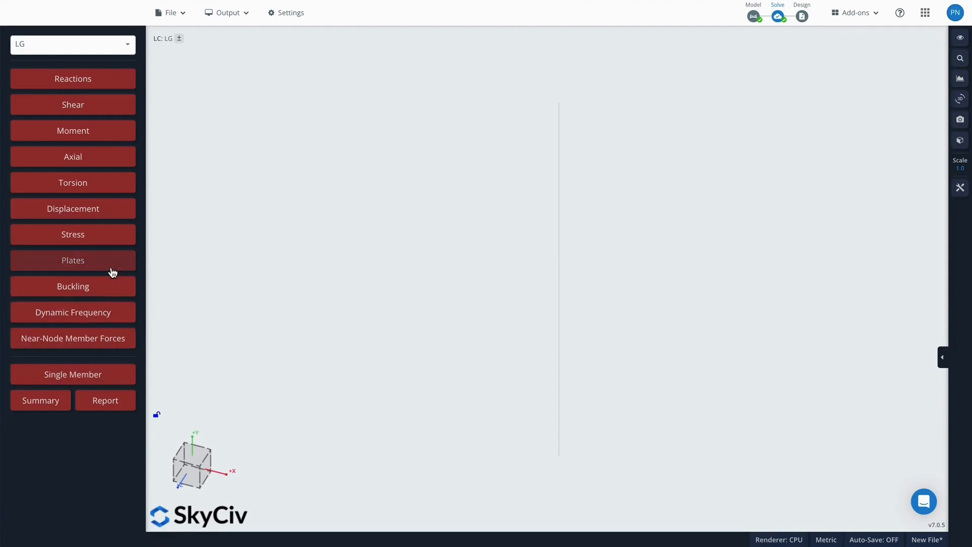
{"action": "left_click", "coordinate": [109, 292]}
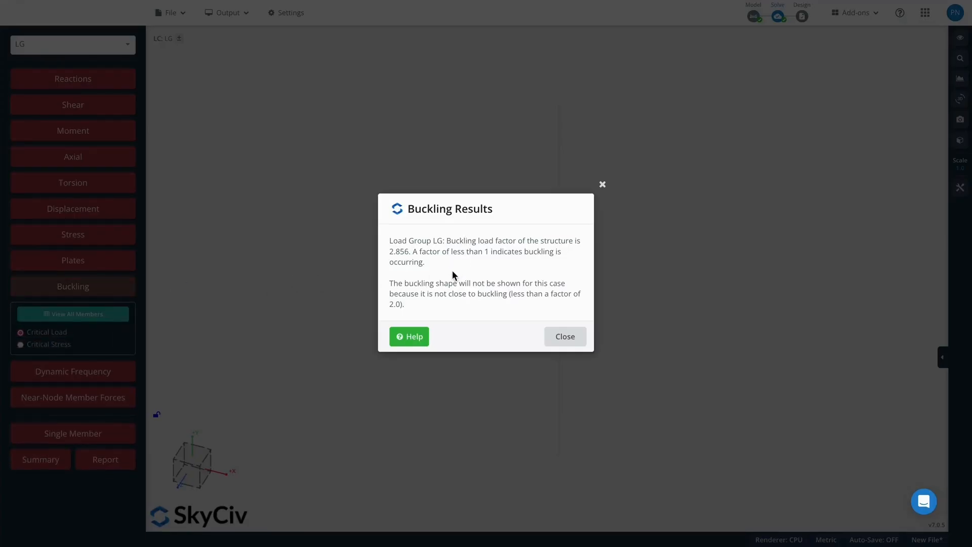
{"action": "left_click", "coordinate": [553, 333]}
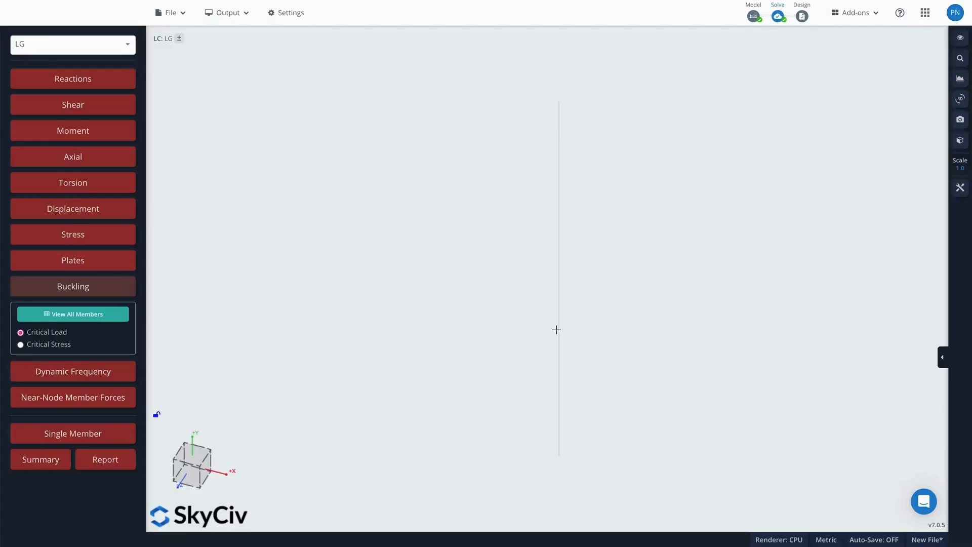
Go back to modelling and set point load 1's Y magnitude to -1000 kN.
{"action": "left_click", "coordinate": [755, 15]}
{"action": "left_click", "coordinate": [54, 167]}
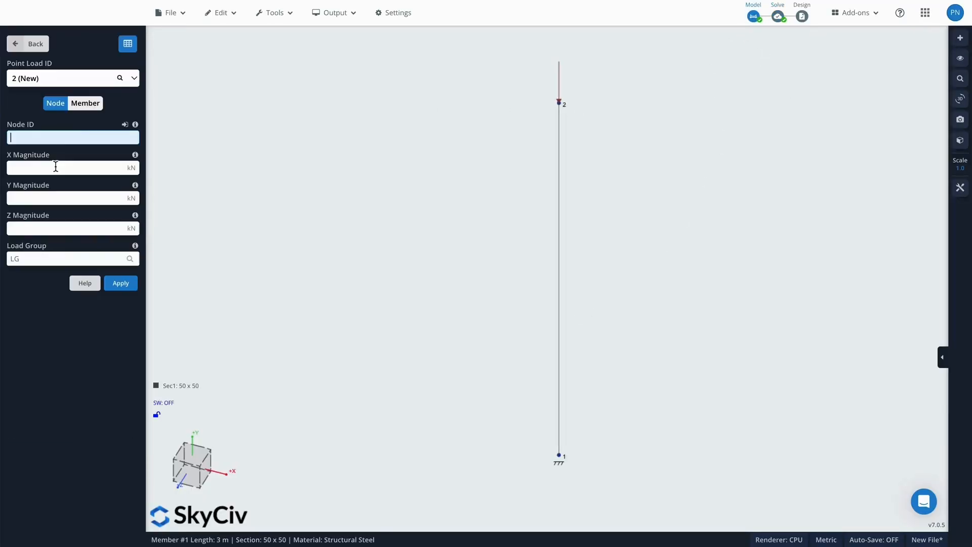
{"action": "left_click", "coordinate": [95, 81]}
{"action": "left_click", "coordinate": [90, 93]}
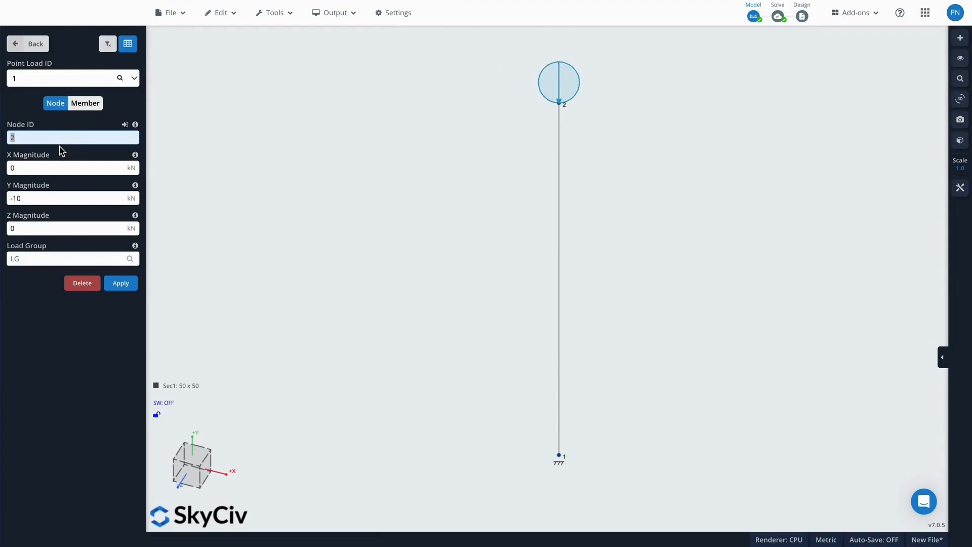
{"action": "left_click", "coordinate": [46, 201]}
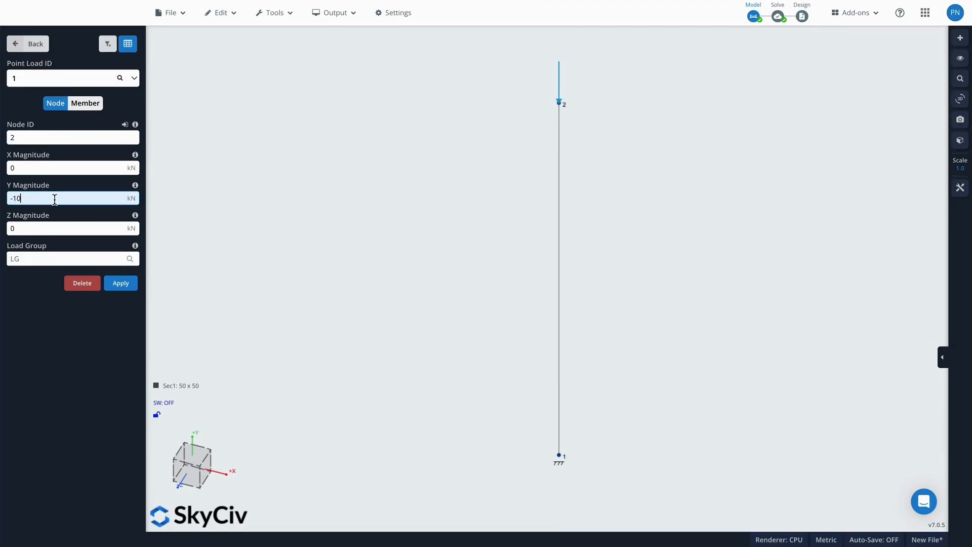
{"action": "left_click", "coordinate": [106, 287]}
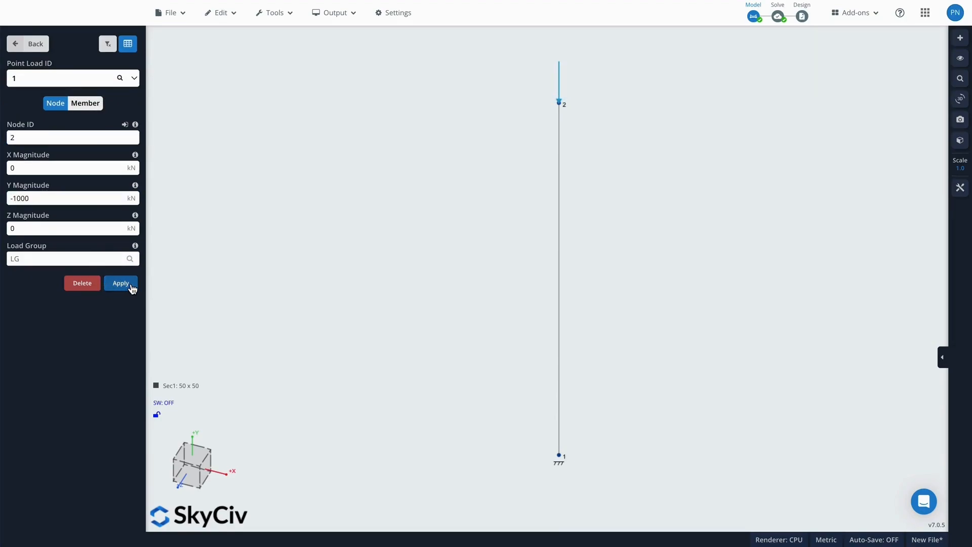
Solve the column again with Linear Static + Buckling analysis under the -1000 kN load.
{"action": "mouse_move", "coordinate": [777, 16]}
{"action": "left_click", "coordinate": [788, 58]}
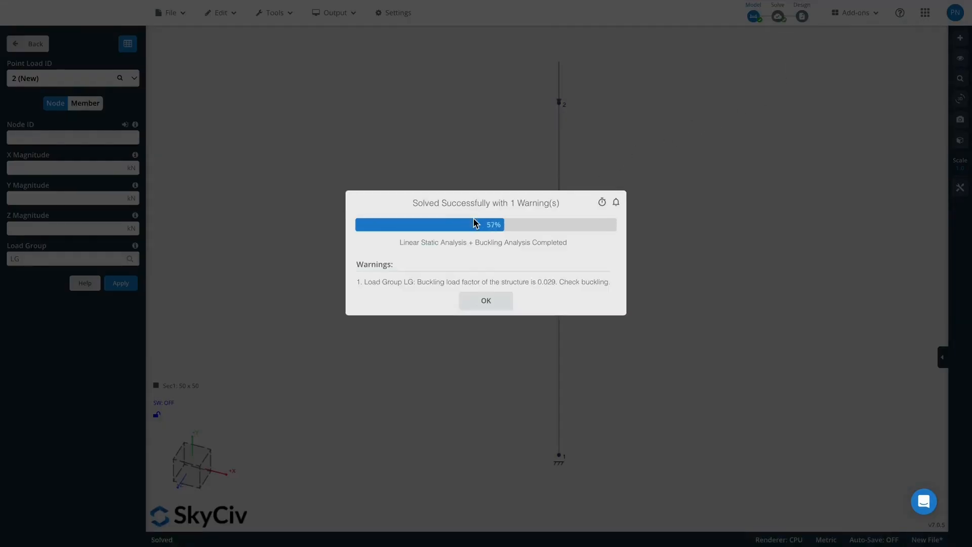
{"action": "left_click", "coordinate": [489, 300]}
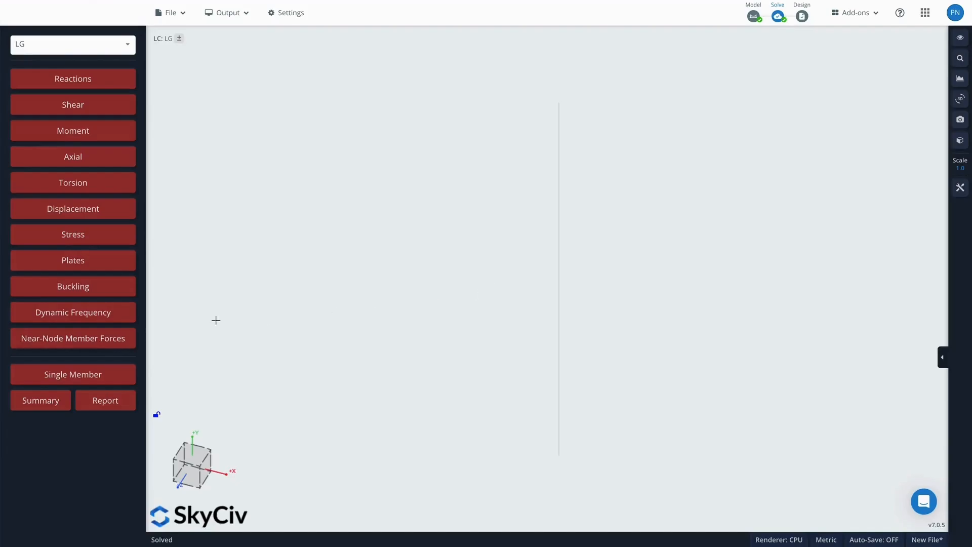
Review the column's buckling results and vary the display scale of the buckled shape.
{"action": "left_click", "coordinate": [115, 286]}
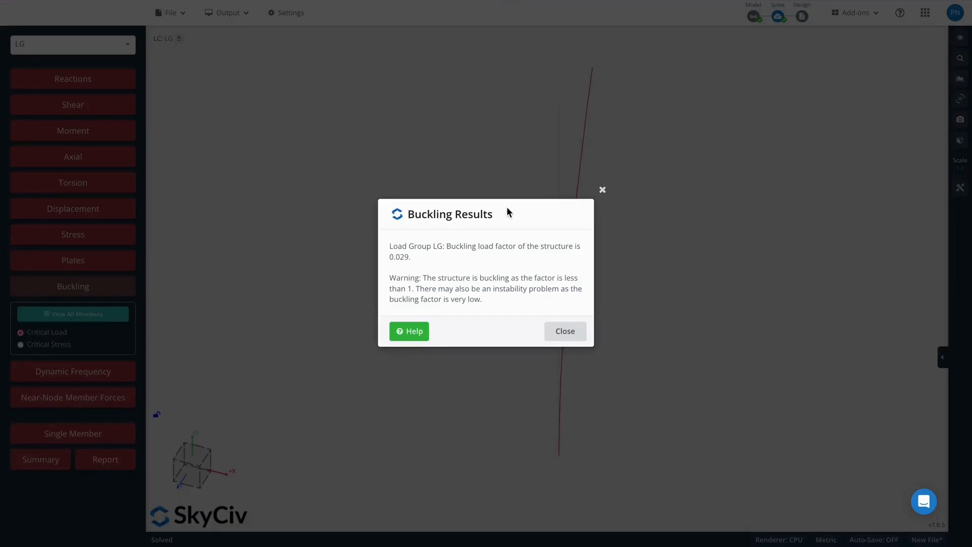
{"action": "left_click", "coordinate": [565, 327]}
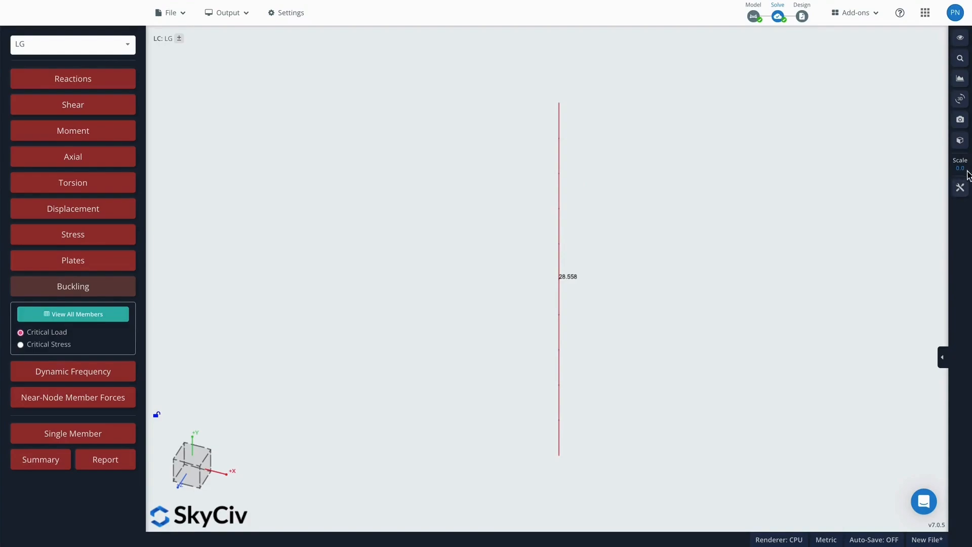
{"action": "mouse_move", "coordinate": [965, 177]}
{"action": "mouse_move", "coordinate": [960, 212]}
{"action": "left_mouse_down"}
{"action": "mouse_move", "coordinate": [965, 177]}
{"action": "mouse_move", "coordinate": [960, 217]}
{"action": "left_mouse_up"}
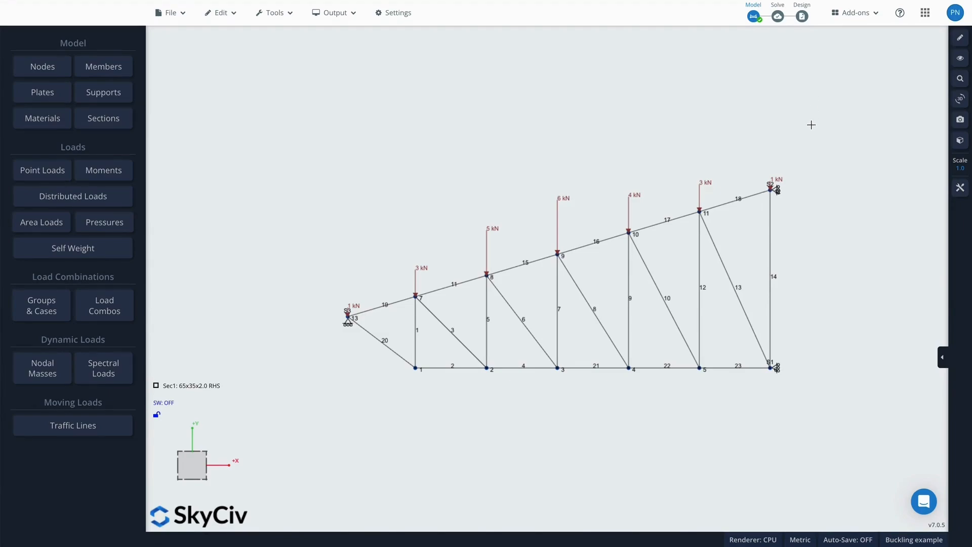
Solve the example truss with Linear Static + Buckling analysis and acknowledge the solver's report.
{"action": "right_click_drag", "start_coordinate": [617, 149], "coordinate": [587, 116]}
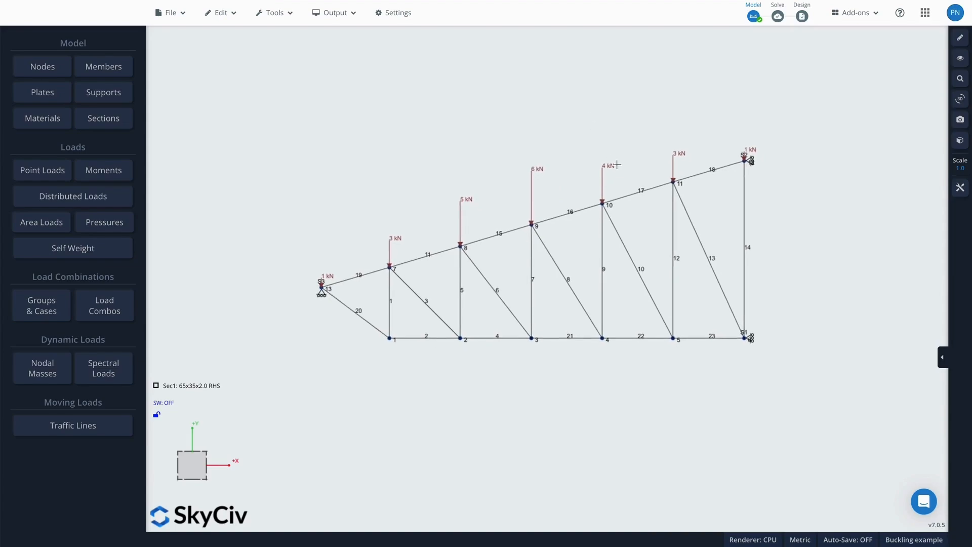
{"action": "scroll", "coordinate": [621, 170], "scroll_direction": "down", "scroll_amount": 5}
{"action": "scroll", "coordinate": [620, 171], "scroll_direction": "up", "scroll_amount": 5}
{"action": "mouse_move", "coordinate": [579, 157]}
{"action": "left_mouse_down"}
{"action": "mouse_move", "coordinate": [579, 130]}
{"action": "mouse_move", "coordinate": [572, 155]}
{"action": "left_mouse_up"}
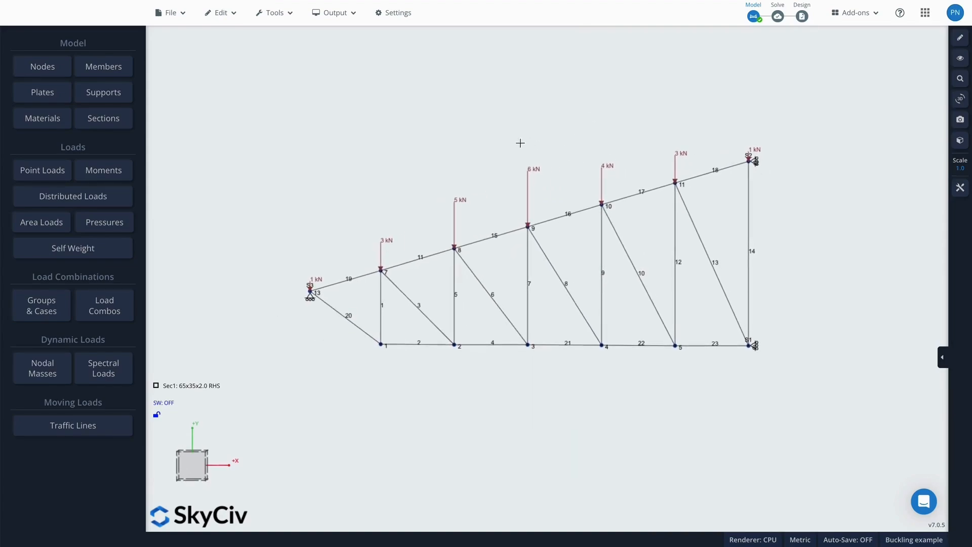
{"action": "mouse_move", "coordinate": [777, 17]}
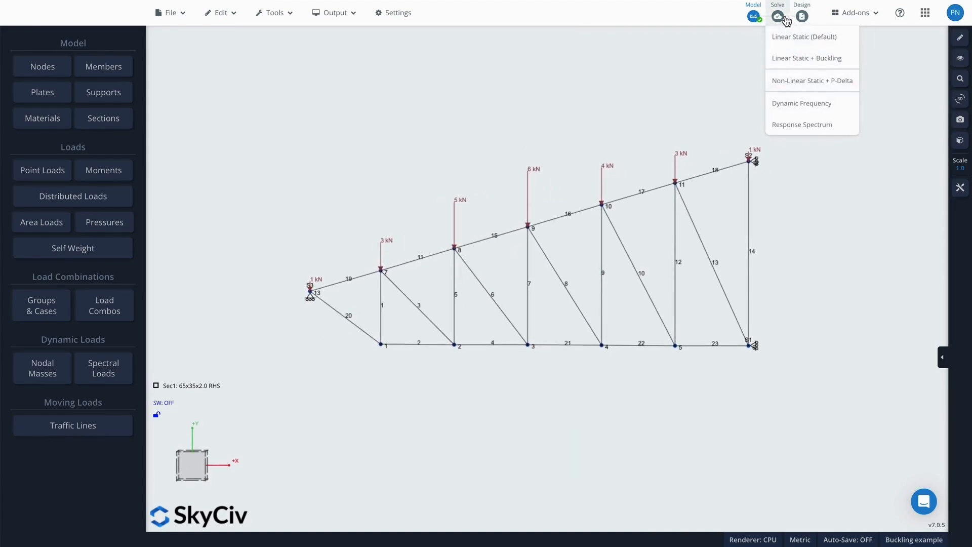
{"action": "left_click", "coordinate": [800, 59]}
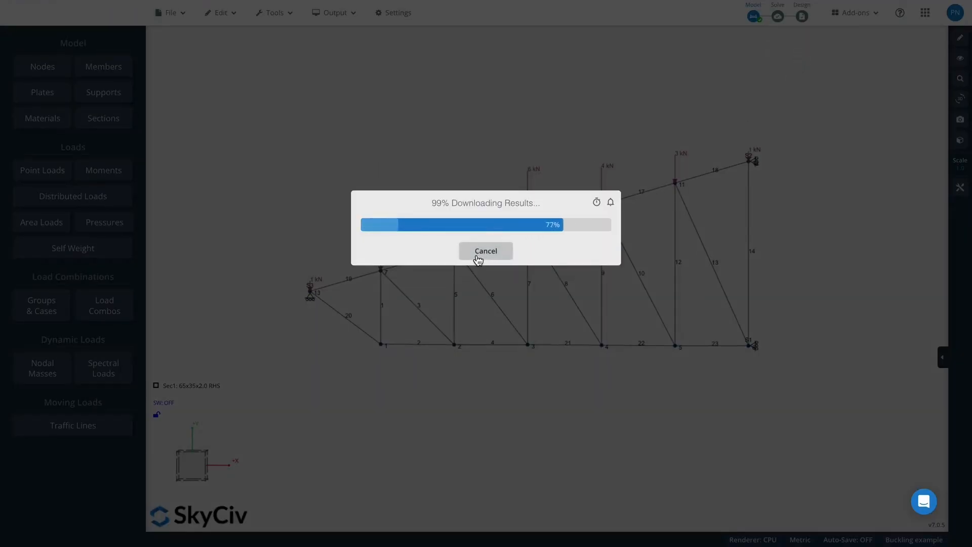
{"action": "left_click_drag", "start_coordinate": [564, 282], "coordinate": [508, 282]}
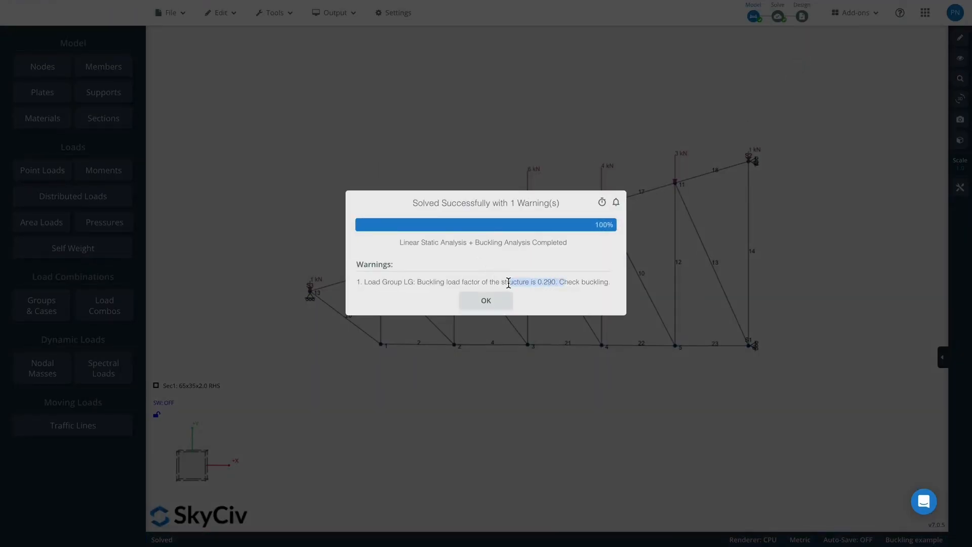
{"action": "left_click", "coordinate": [577, 282]}
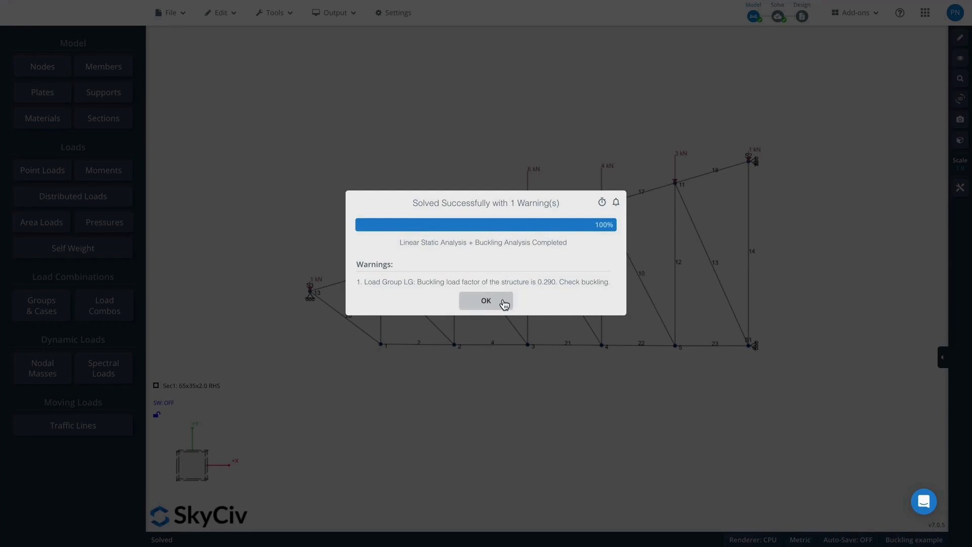
{"action": "left_click", "coordinate": [504, 302]}
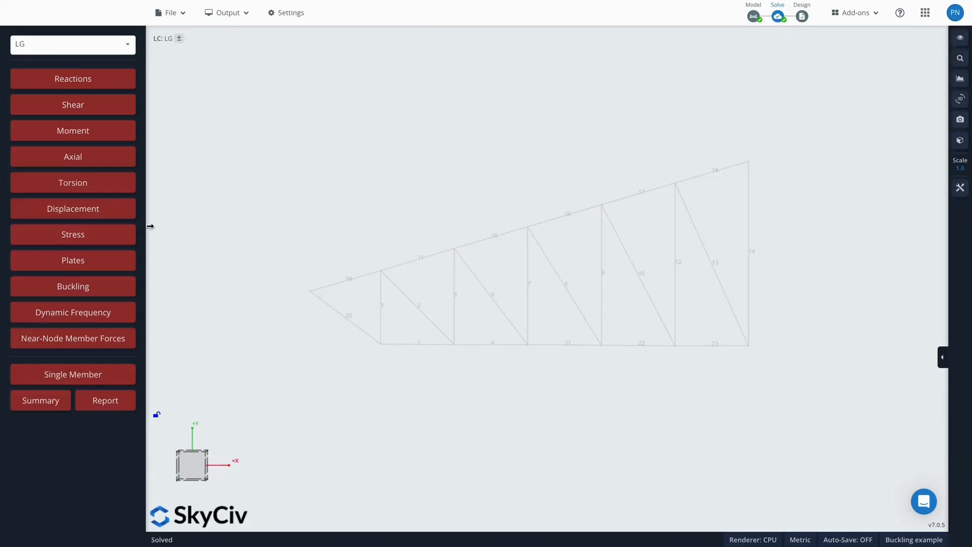
Display the truss's displacement results with only the Sum component and examine the deflected shape.
{"action": "left_click", "coordinate": [127, 217]}
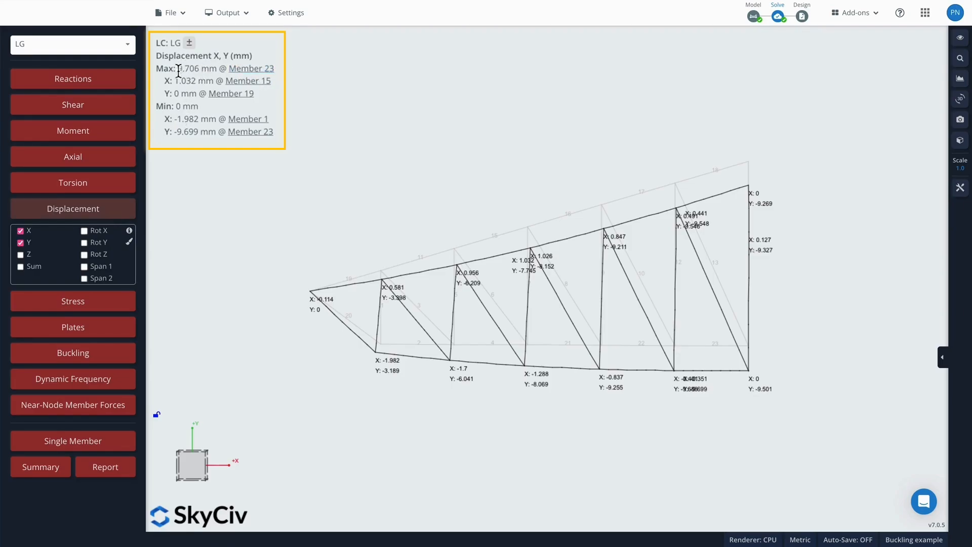
{"action": "left_click", "coordinate": [20, 266]}
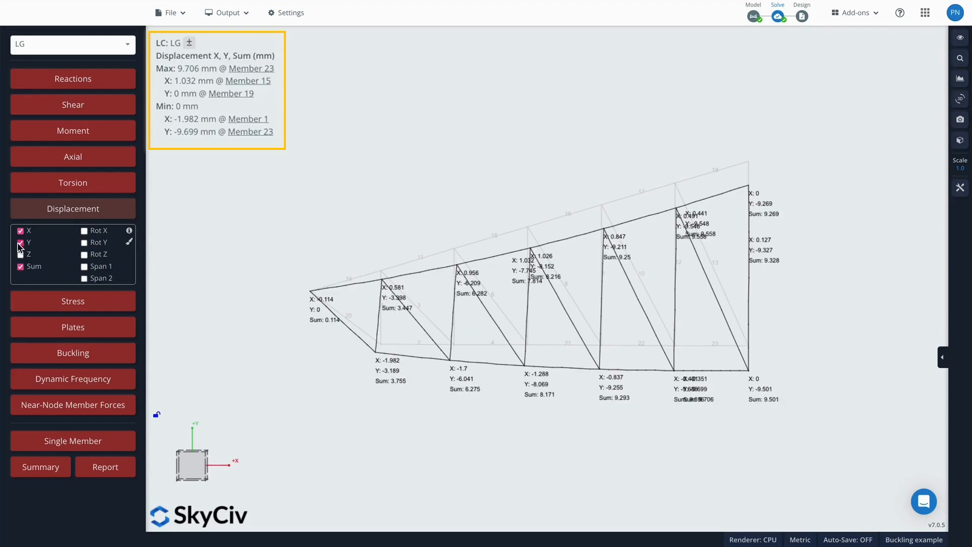
{"action": "left_click", "coordinate": [20, 243]}
{"action": "left_click", "coordinate": [21, 231]}
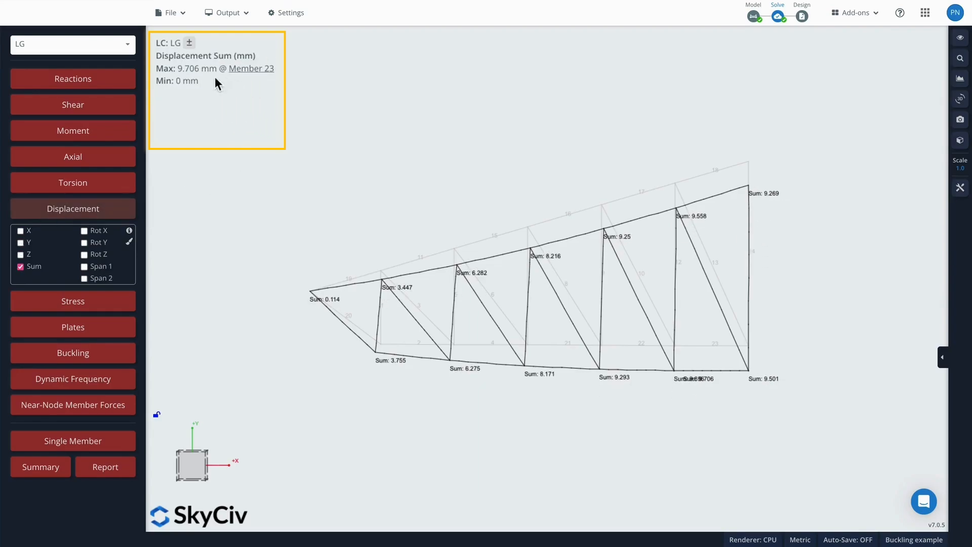
{"action": "middle_click_drag", "start_coordinate": [783, 281], "coordinate": [765, 302]}
{"action": "scroll", "coordinate": [764, 302], "scroll_direction": "down", "scroll_amount": 1}
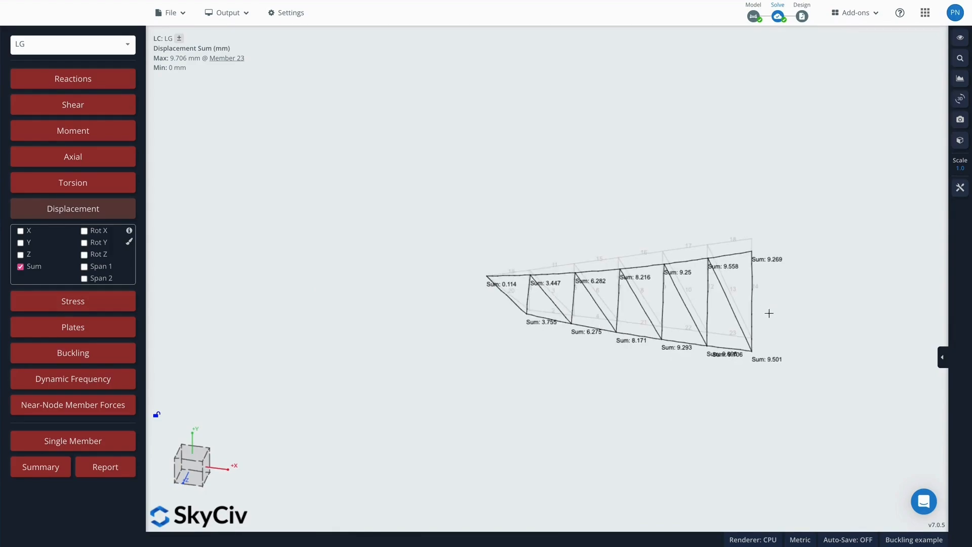
{"action": "right_click_drag", "start_coordinate": [654, 222], "coordinate": [513, 105]}
{"action": "scroll", "coordinate": [537, 157], "scroll_direction": "up", "scroll_amount": 5}
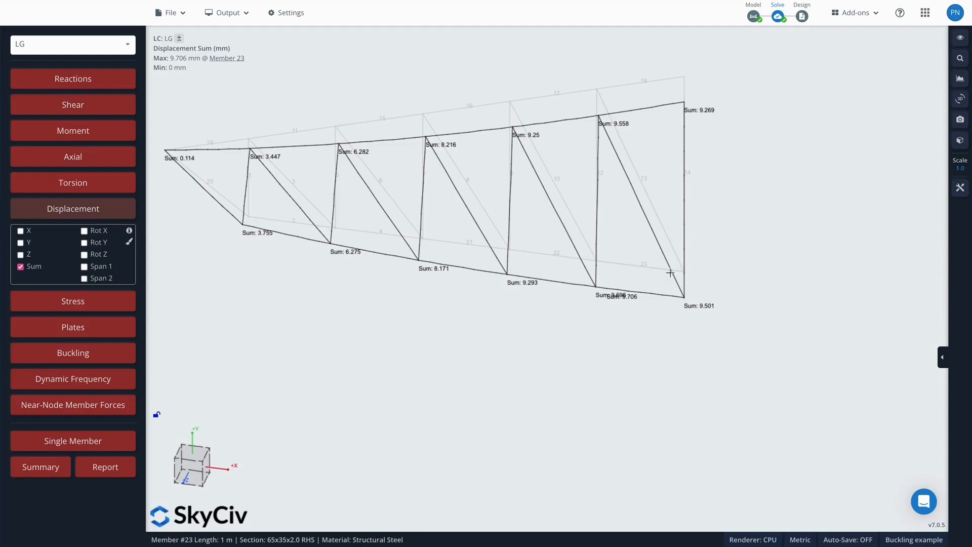
{"action": "right_click_drag", "start_coordinate": [730, 249], "coordinate": [780, 258]}
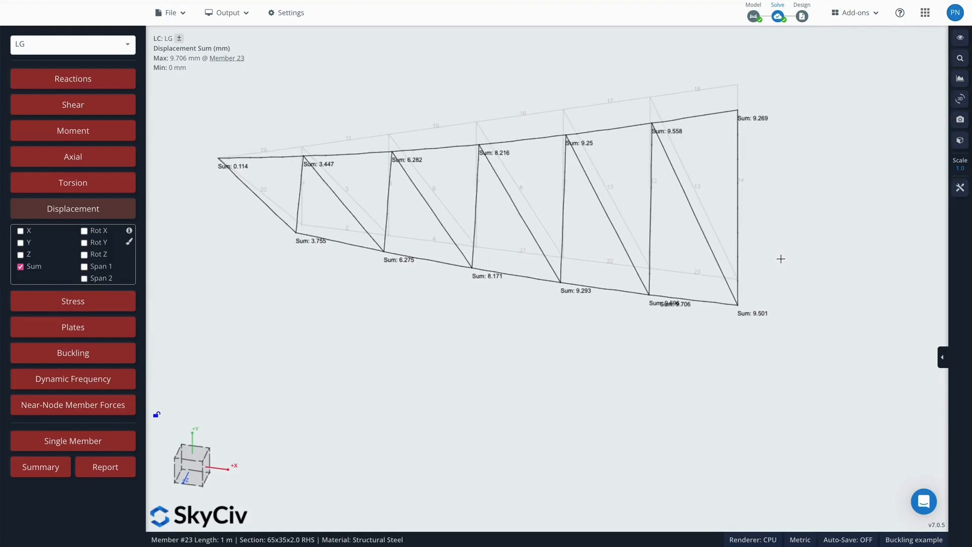
{"action": "mouse_move", "coordinate": [767, 247]}
{"action": "left_mouse_down"}
{"action": "mouse_move", "coordinate": [700, 265]}
{"action": "mouse_move", "coordinate": [753, 248]}
{"action": "left_mouse_up"}
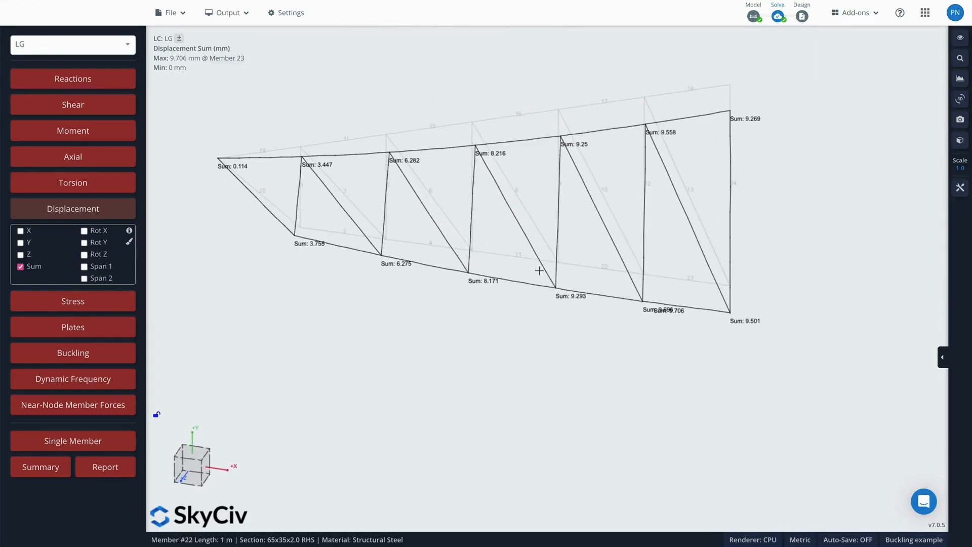
{"action": "left_click", "coordinate": [75, 208]}
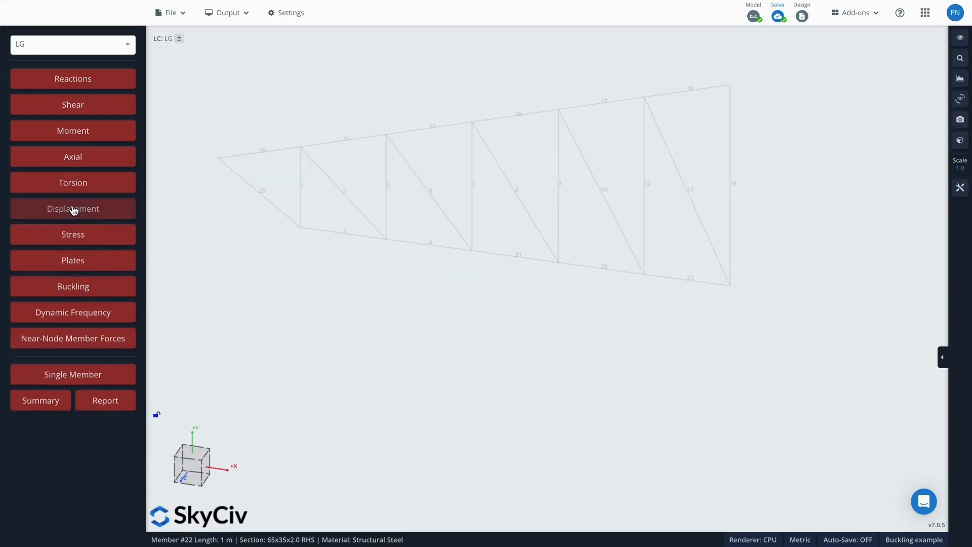
Show the truss's buckling results and examine the buckled shape and the members' critical loads in 3D.
{"action": "left_click", "coordinate": [115, 287]}
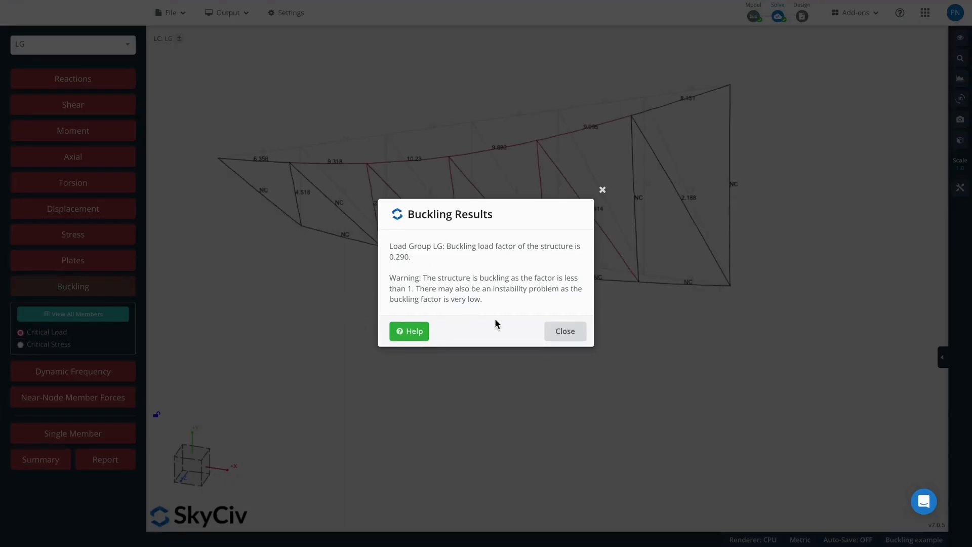
{"action": "left_click", "coordinate": [565, 331]}
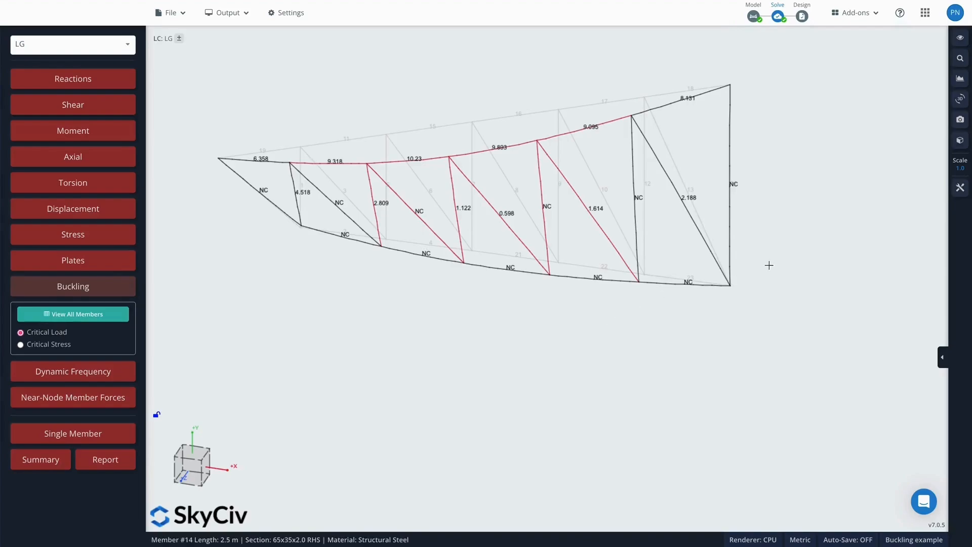
{"action": "left_click_drag", "start_coordinate": [734, 270], "coordinate": [718, 249]}
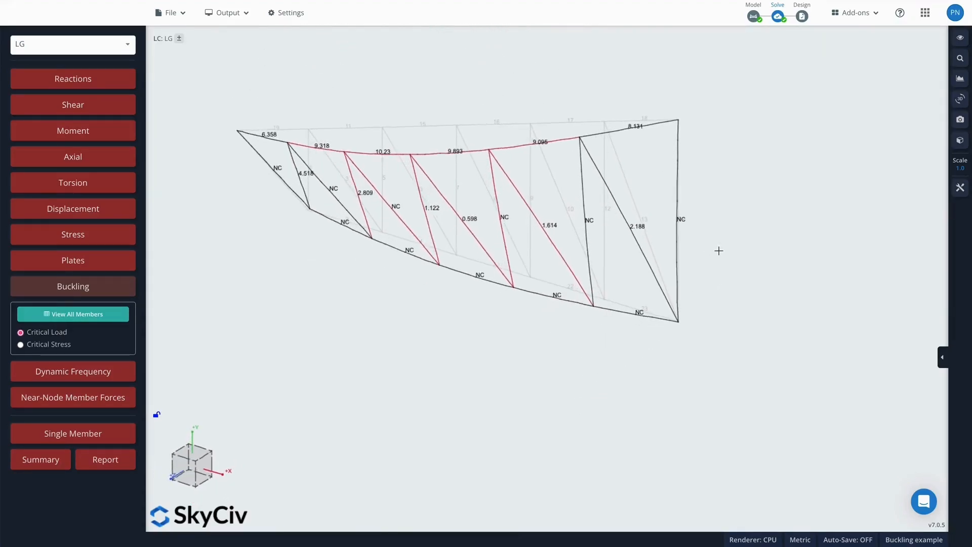
{"action": "left_click_drag", "start_coordinate": [485, 279], "coordinate": [349, 342]}
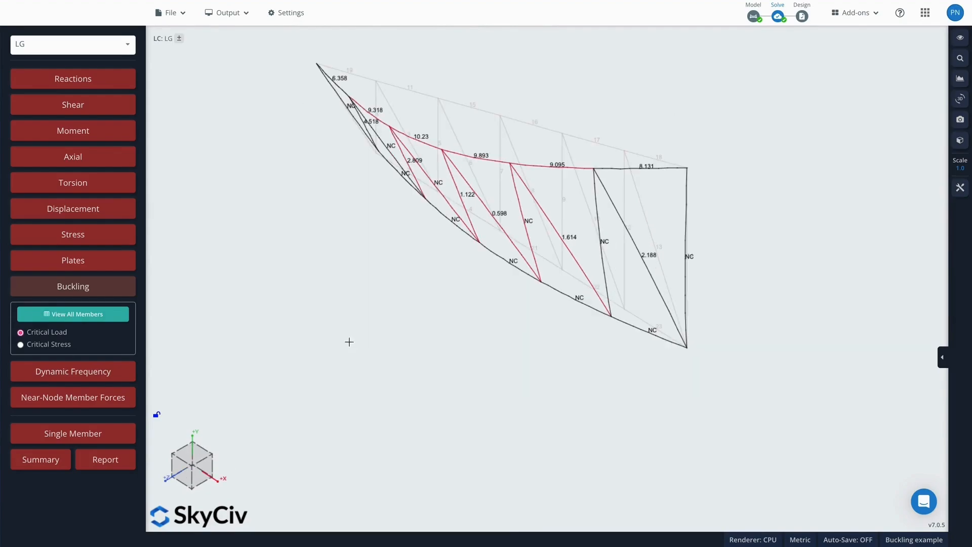
Open the buckling results table for all members and review the Mode 1 critical and actual loads.
{"action": "left_click", "coordinate": [81, 314]}
{"action": "scroll", "coordinate": [537, 281], "scroll_direction": "down", "scroll_amount": 2}
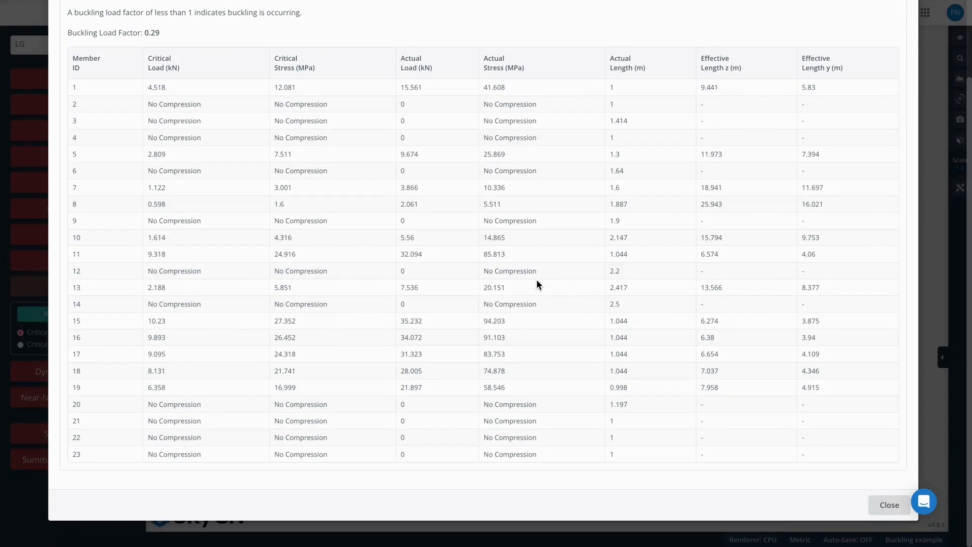
{"action": "scroll", "coordinate": [537, 283], "scroll_direction": "up", "scroll_amount": 2}
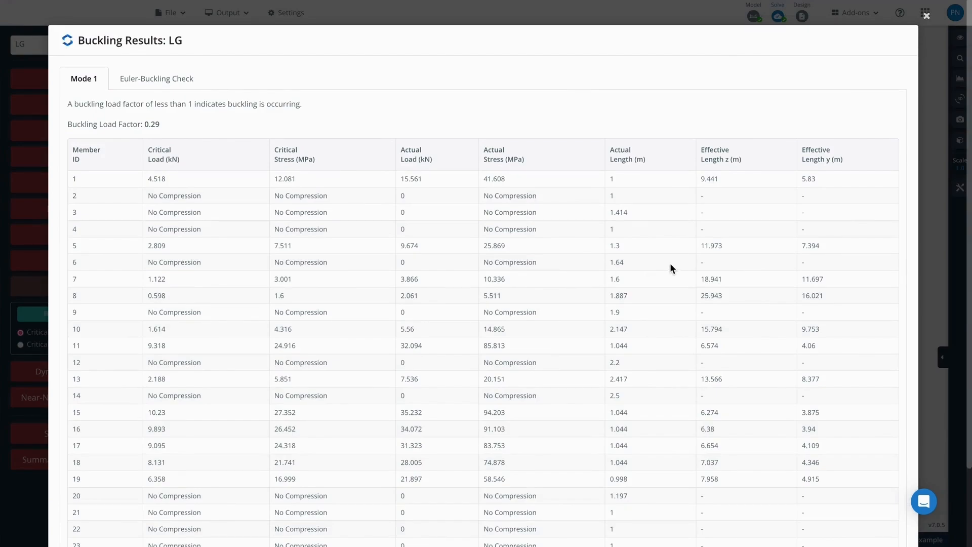
{"action": "scroll", "coordinate": [590, 222], "scroll_direction": "down", "scroll_amount": 2}
{"action": "scroll", "coordinate": [586, 224], "scroll_direction": "up", "scroll_amount": 2}
Review the Euler-Buckling Check utility ratios for all members and close the results table.
{"action": "left_click", "coordinate": [163, 89]}
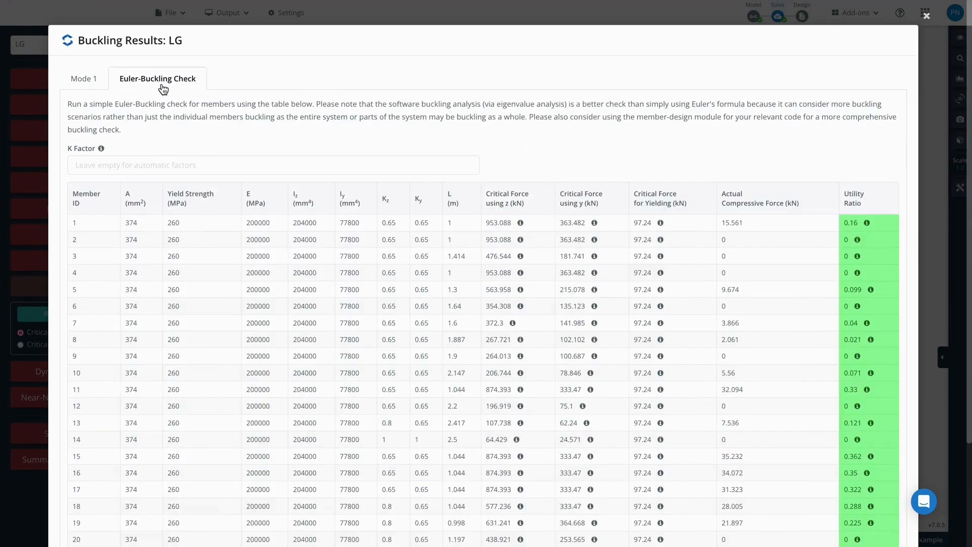
{"action": "scroll", "coordinate": [759, 233], "scroll_direction": "down", "scroll_amount": 3}
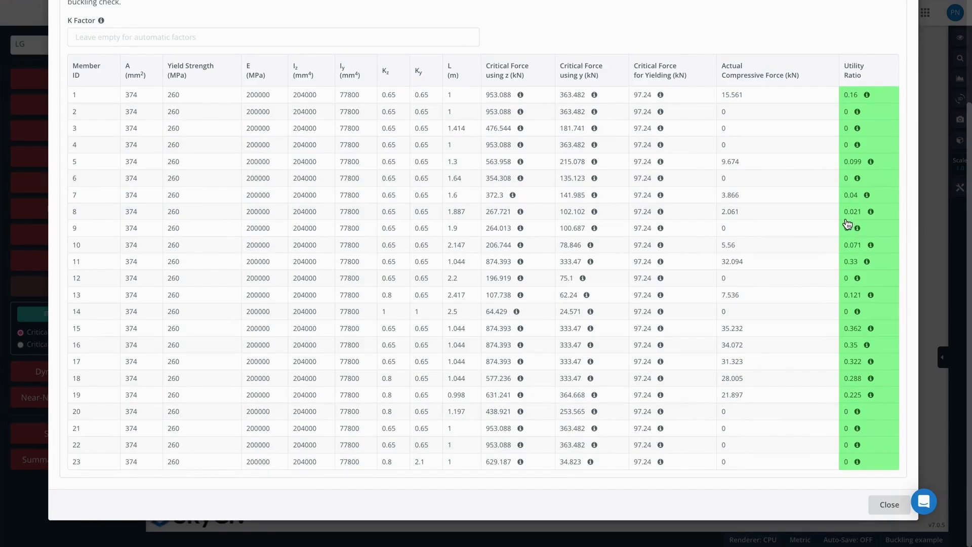
{"action": "key", "text": "Escape"}
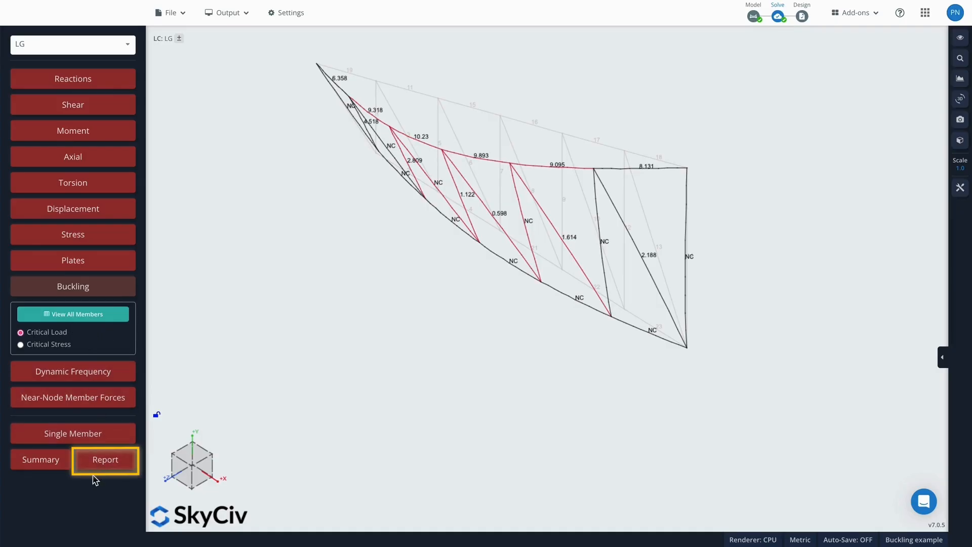
Create a PDF analysis report that includes Member Buckling Results and leaves out Nodal Results.
{"action": "left_click", "coordinate": [106, 460]}
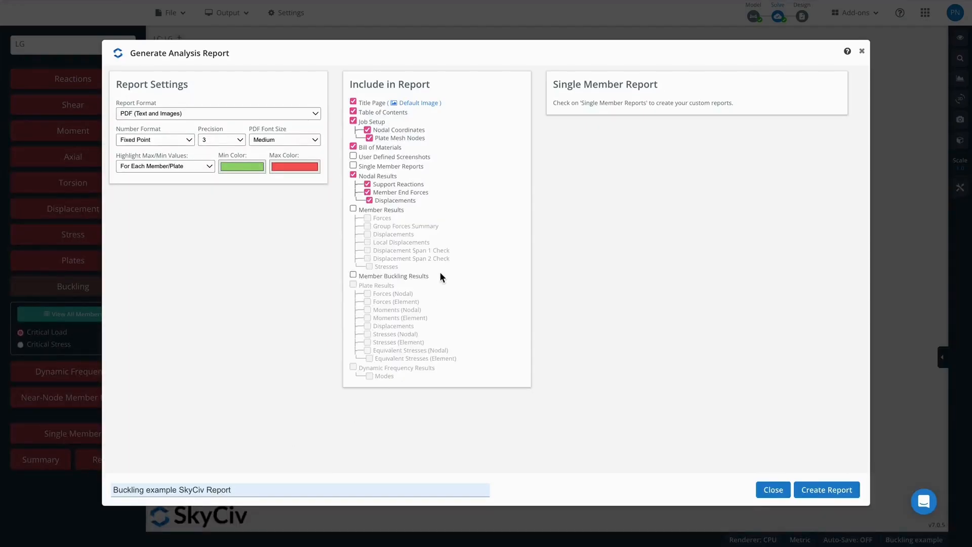
{"action": "left_click", "coordinate": [353, 274]}
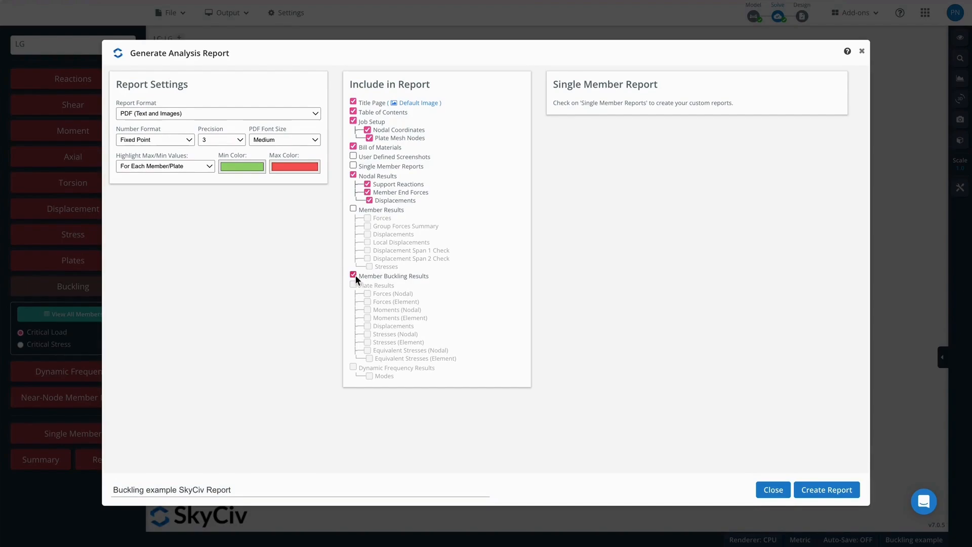
{"action": "left_click", "coordinate": [354, 176]}
{"action": "left_click", "coordinate": [825, 489]}
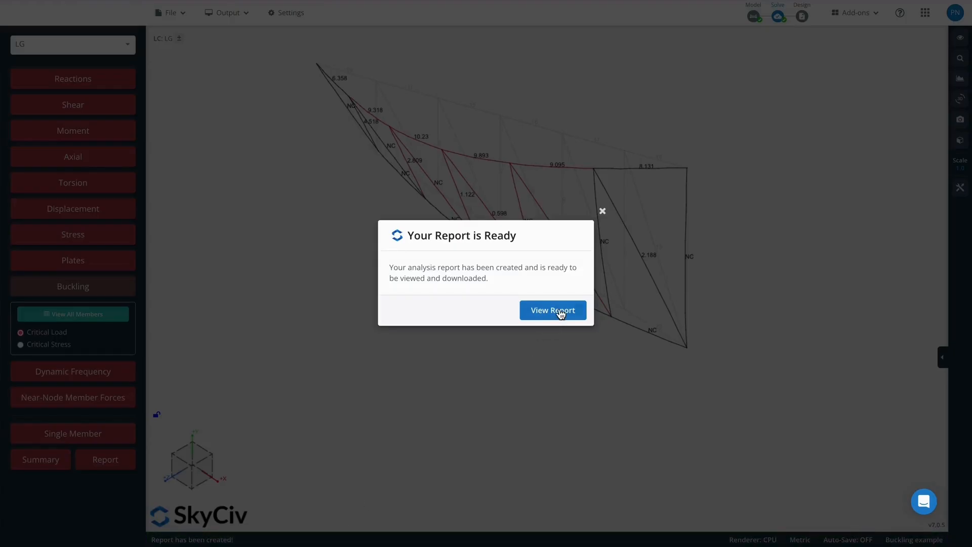
View the created report down to its Member Buckling Results section and close it.
{"action": "left_click", "coordinate": [559, 309]}
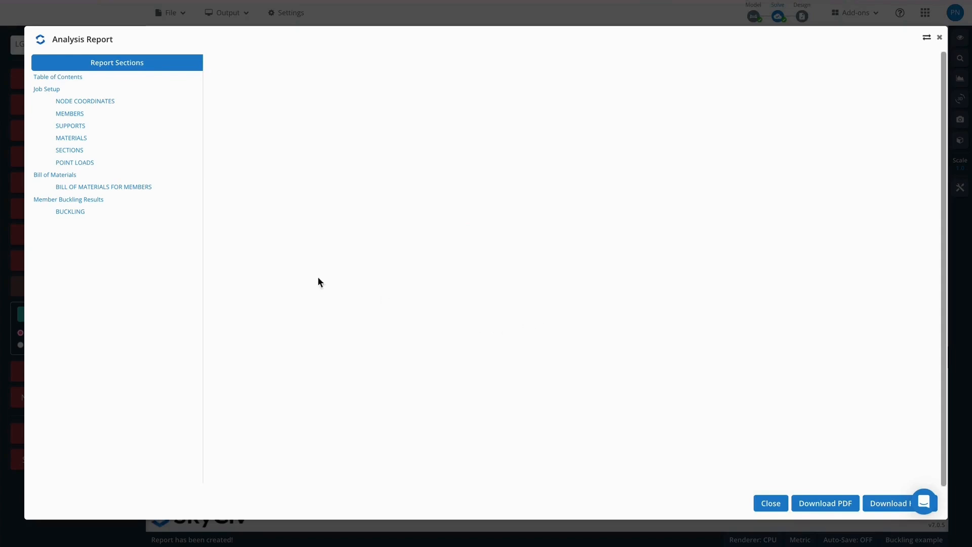
{"action": "scroll", "coordinate": [651, 259], "scroll_direction": "down", "scroll_amount": 10}
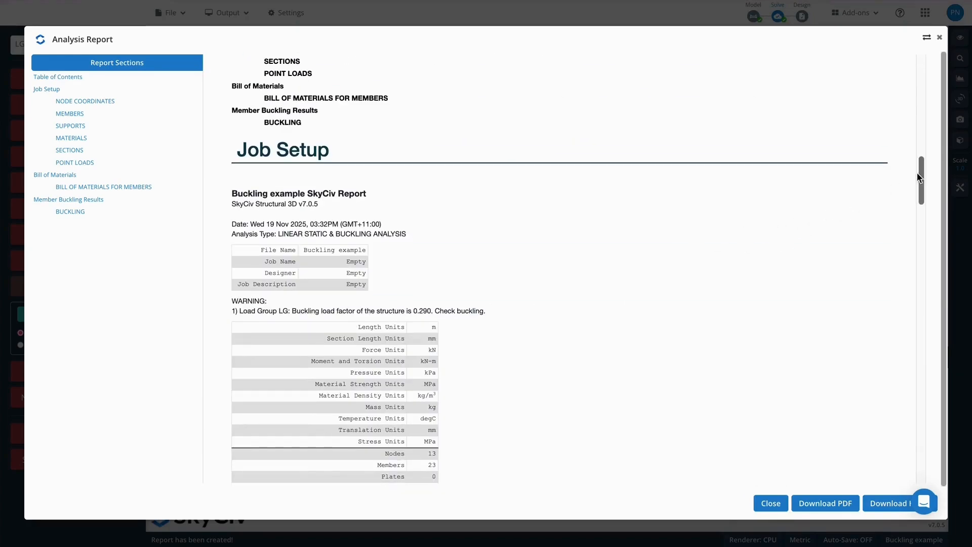
{"action": "left_click_drag", "start_coordinate": [920, 180], "coordinate": [921, 458]}
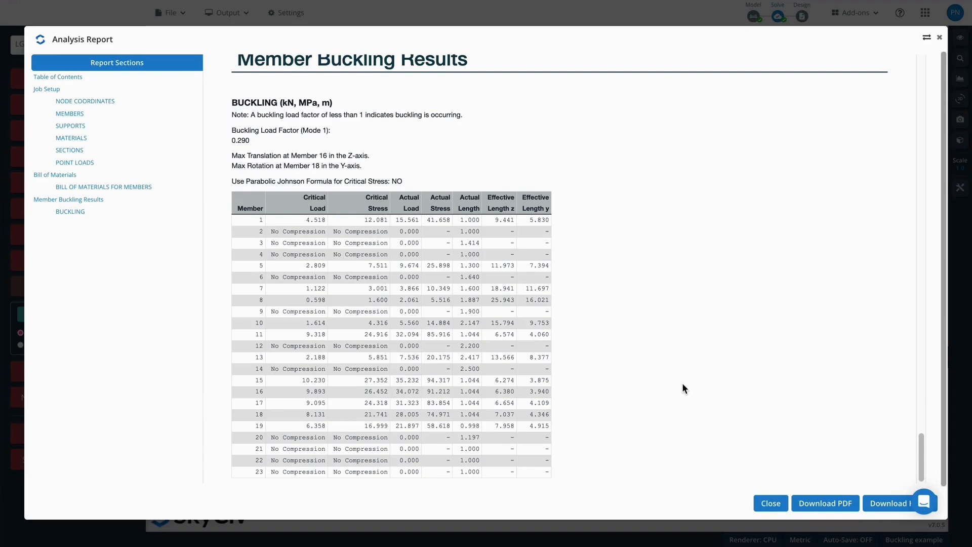
{"action": "left_click", "coordinate": [939, 37]}
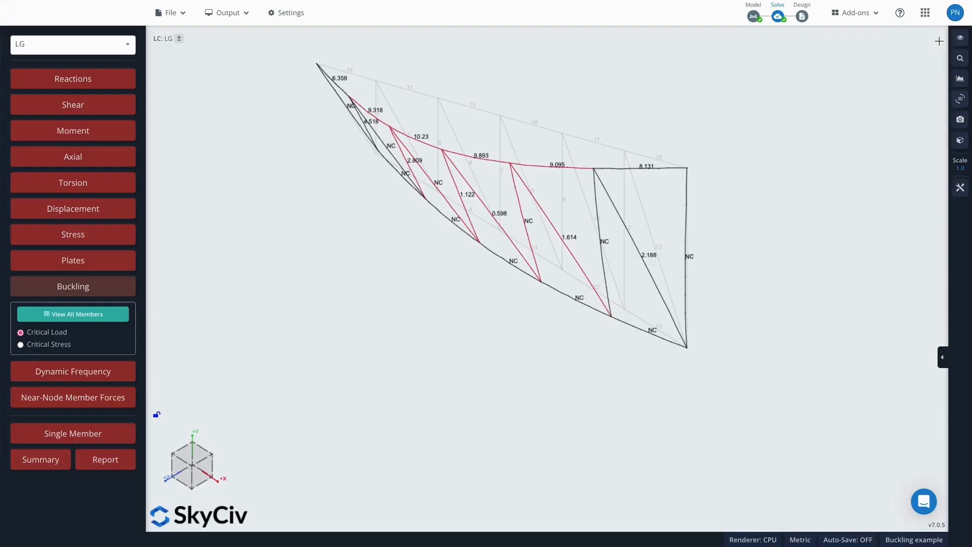
Open the support chat and look at its Messages page.
{"action": "left_click", "coordinate": [933, 501]}
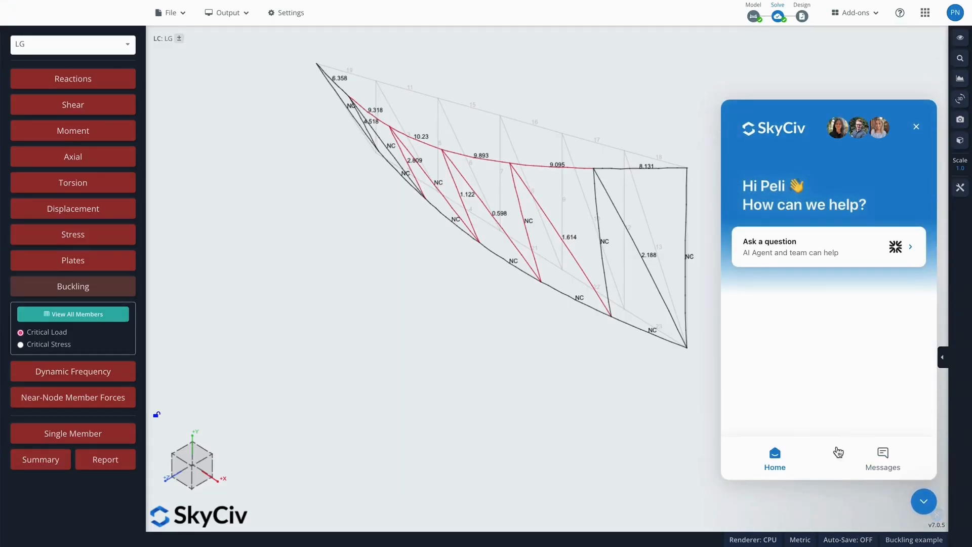
{"action": "left_click", "coordinate": [884, 455]}
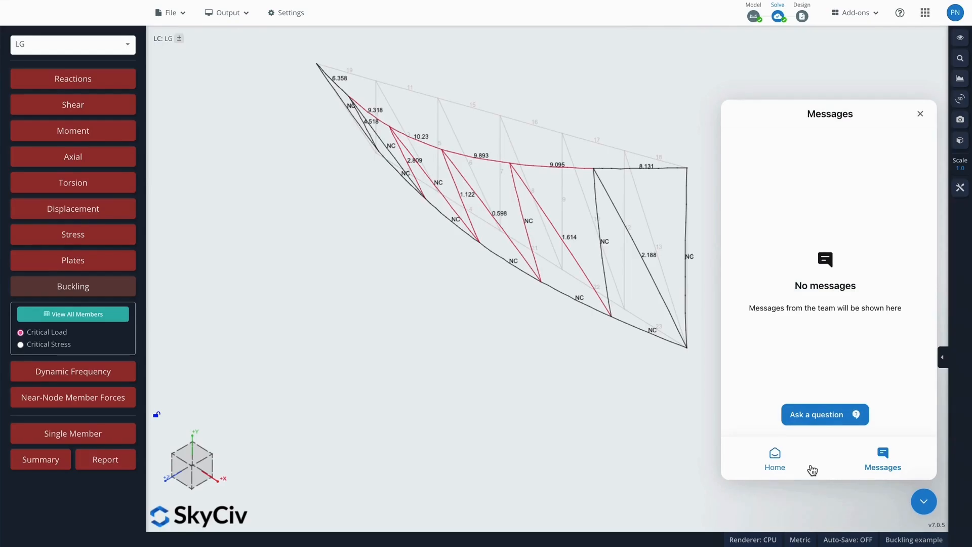
{"action": "left_click", "coordinate": [810, 468]}
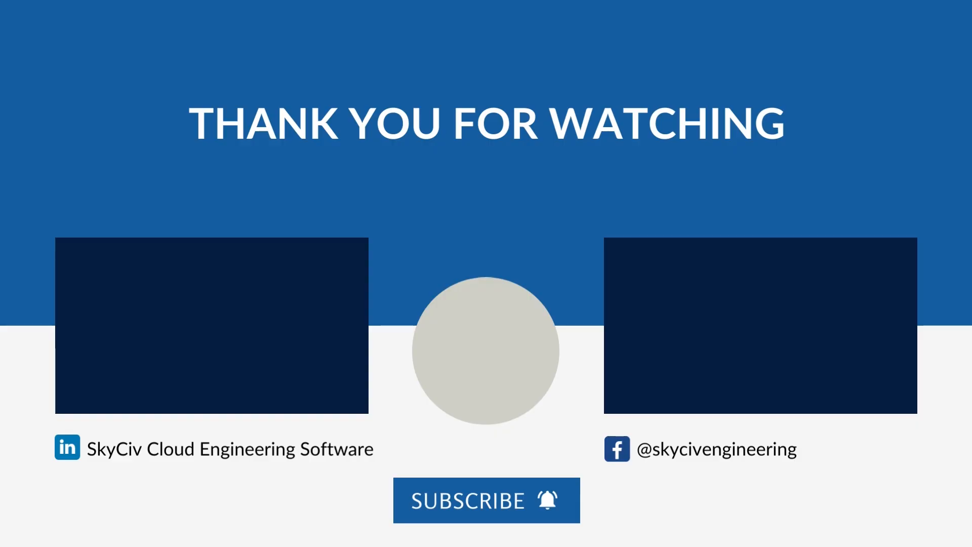